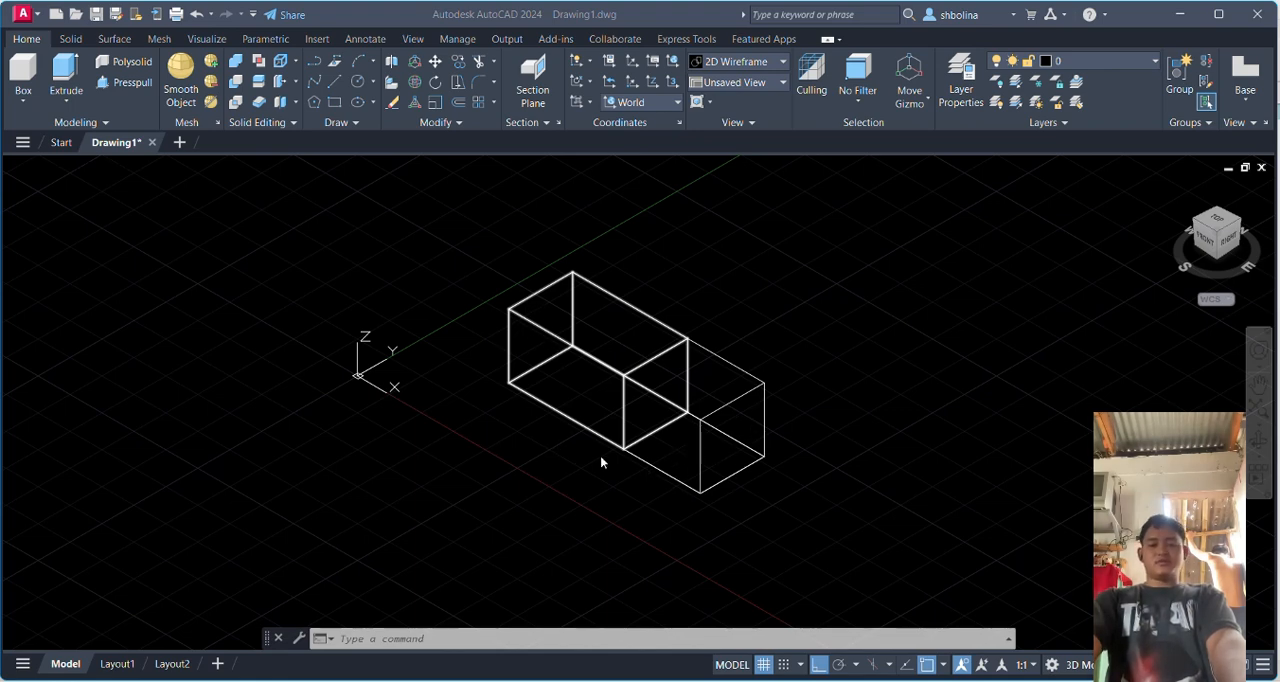
Switch to Ansys Workbench and open the Model cell of the Steady-State Thermal system in Mechanical
mouse_move(822, 679)
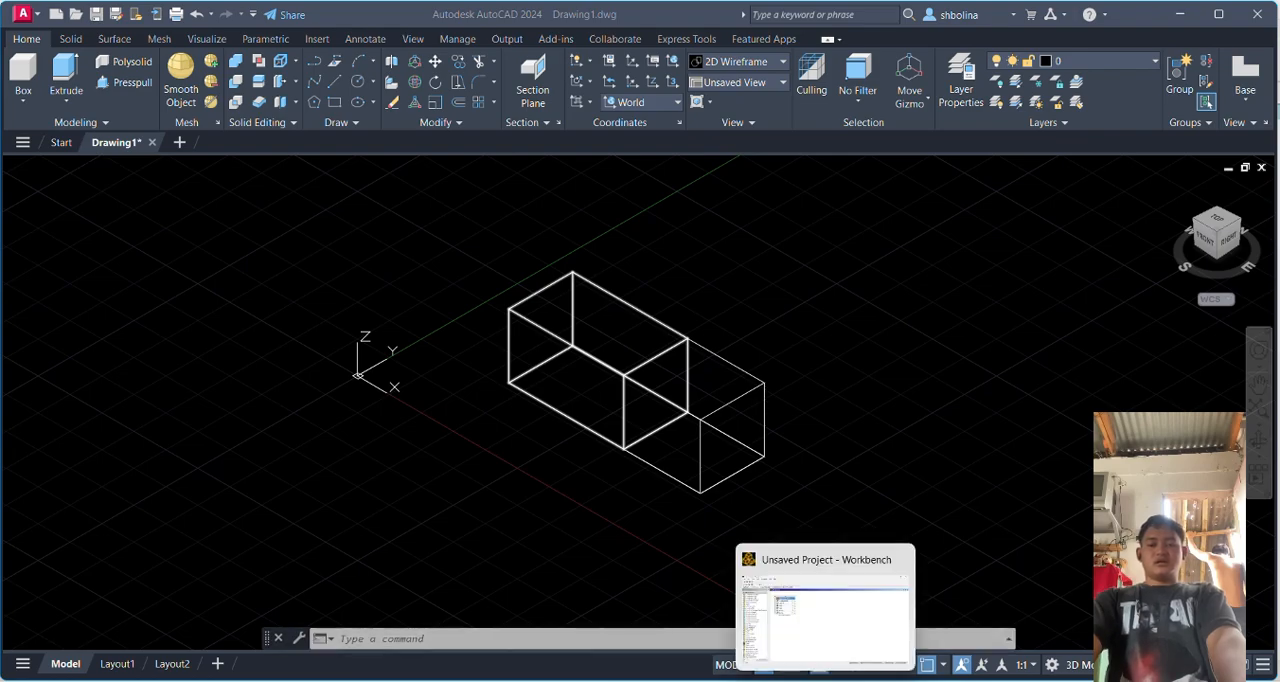
click(785, 605)
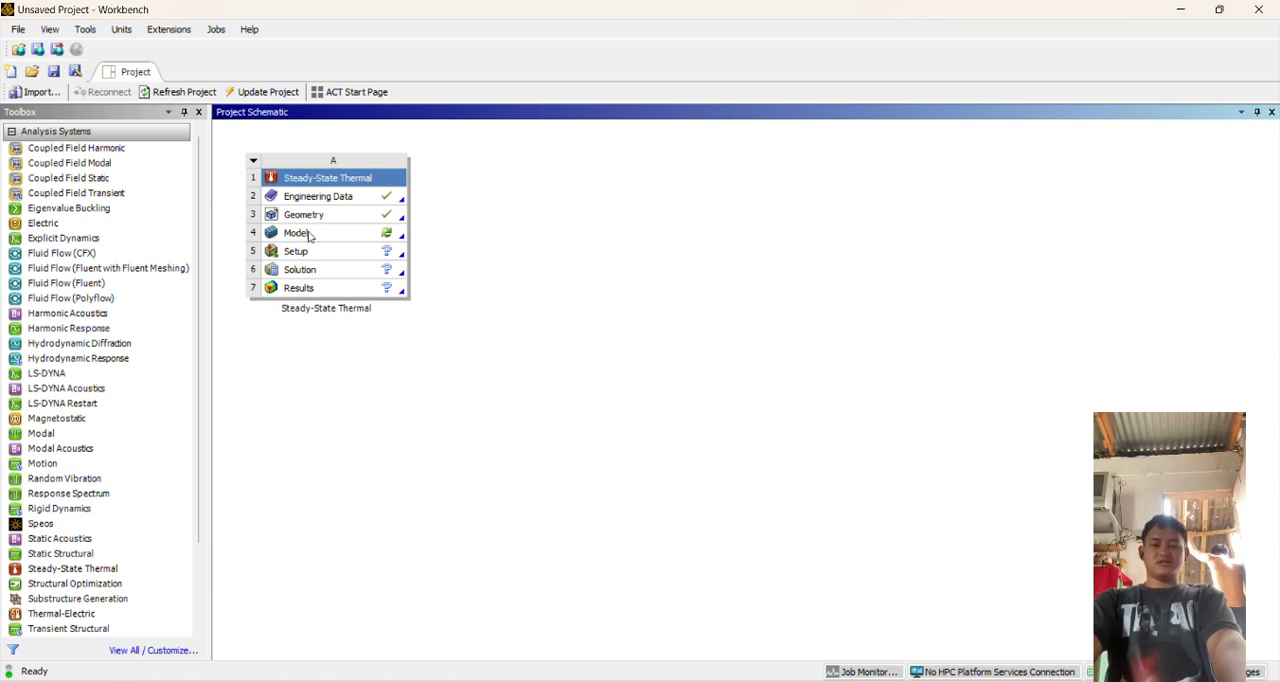
click(388, 237)
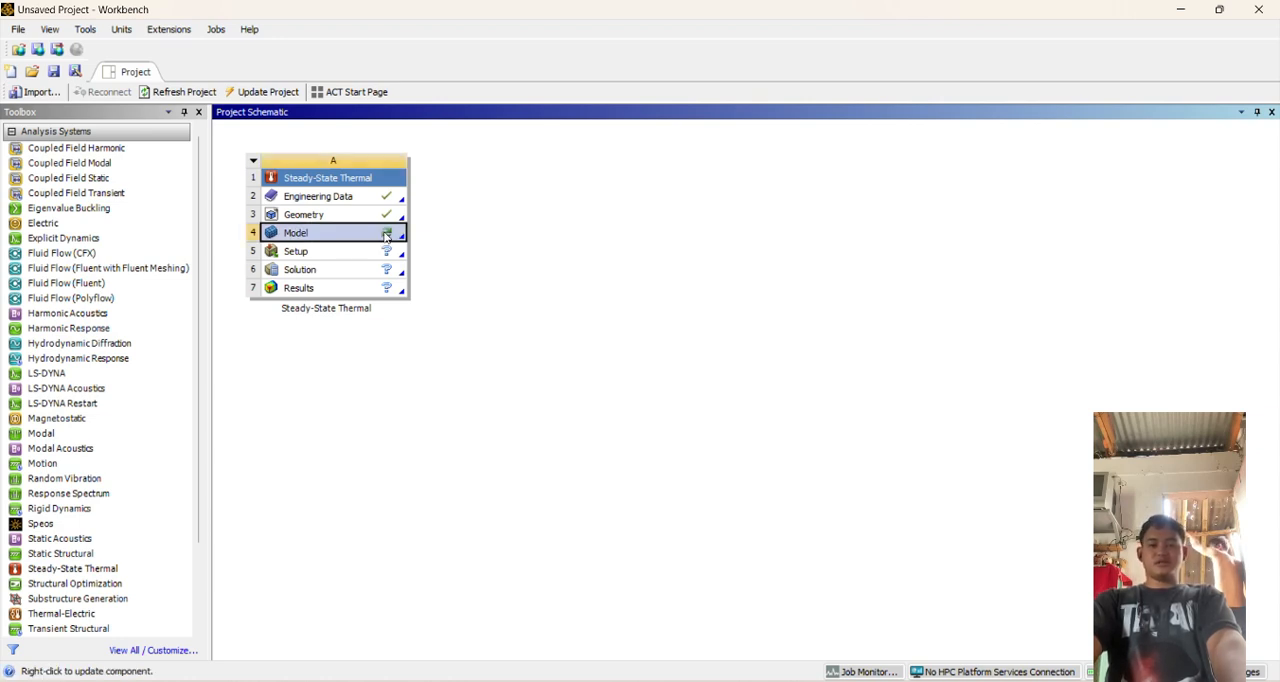
double_click(355, 236)
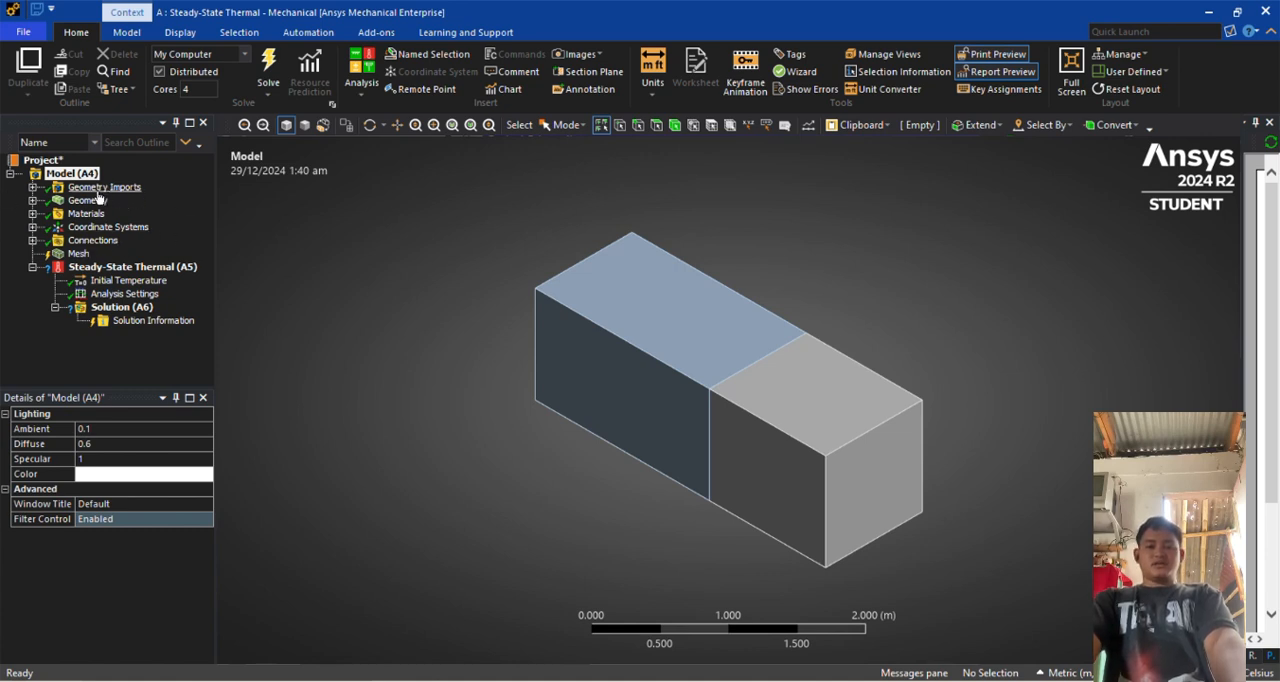
Set the mesh's Span Angle Center to Fine in its sizing settings
click(85, 214)
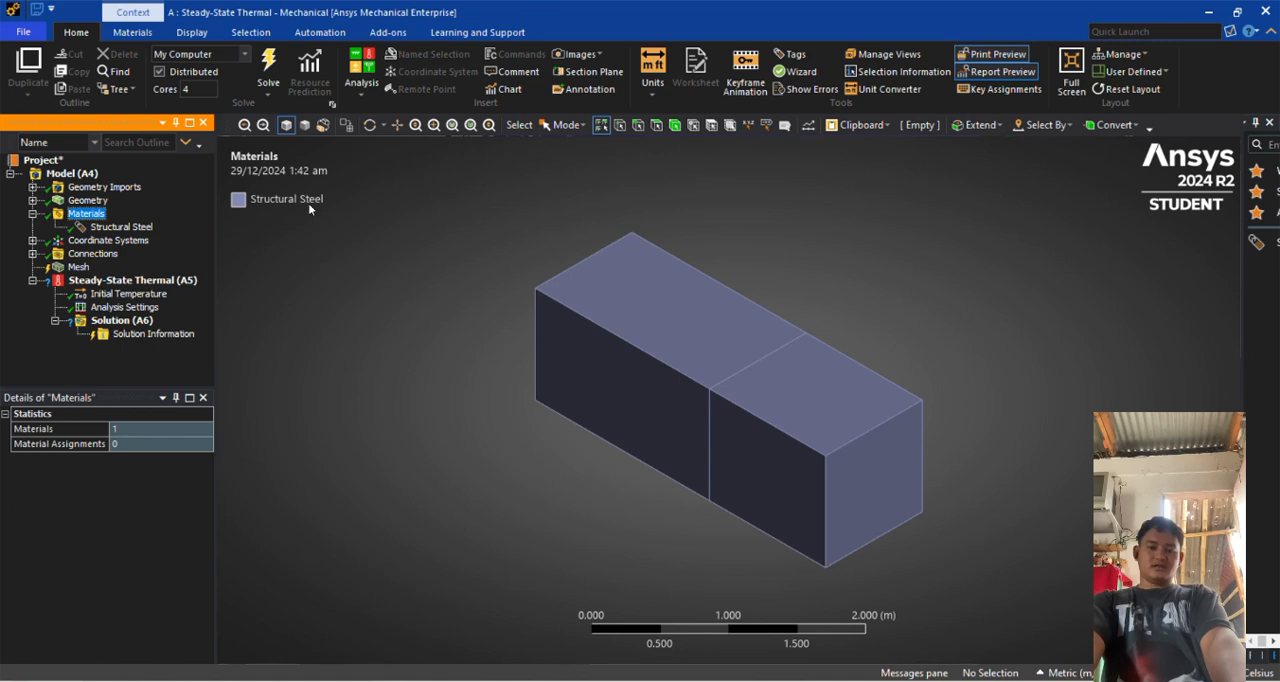
click(104, 242)
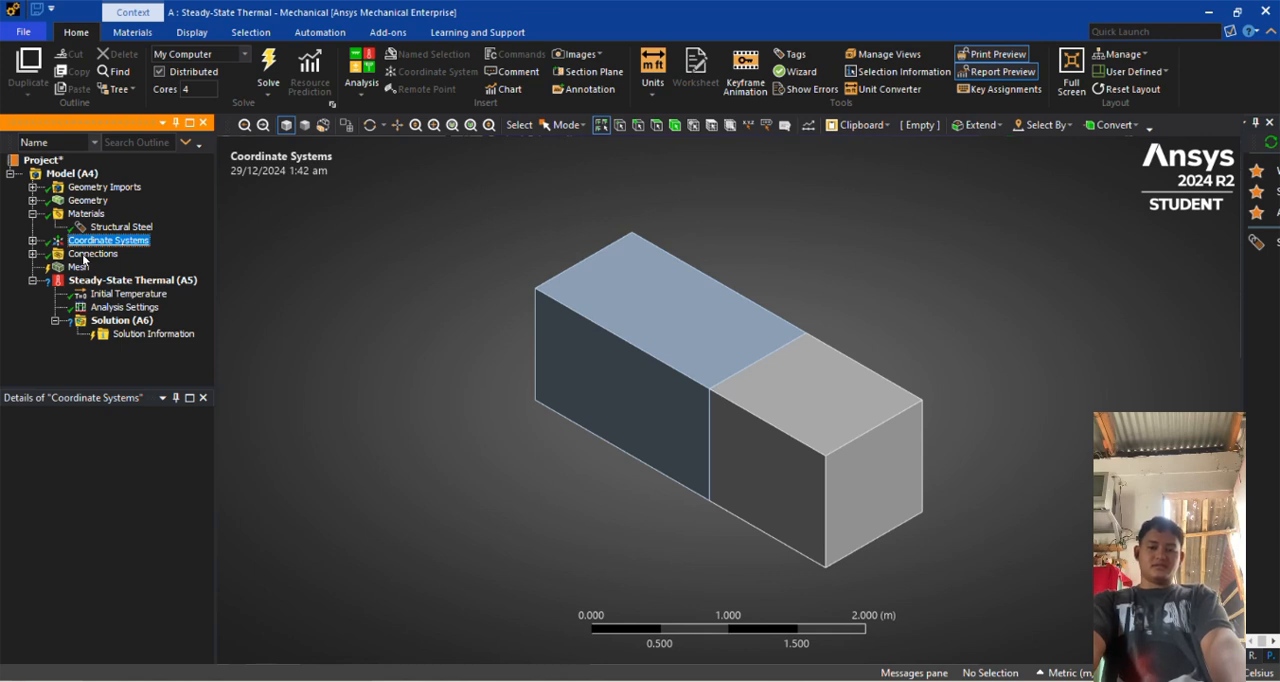
click(80, 267)
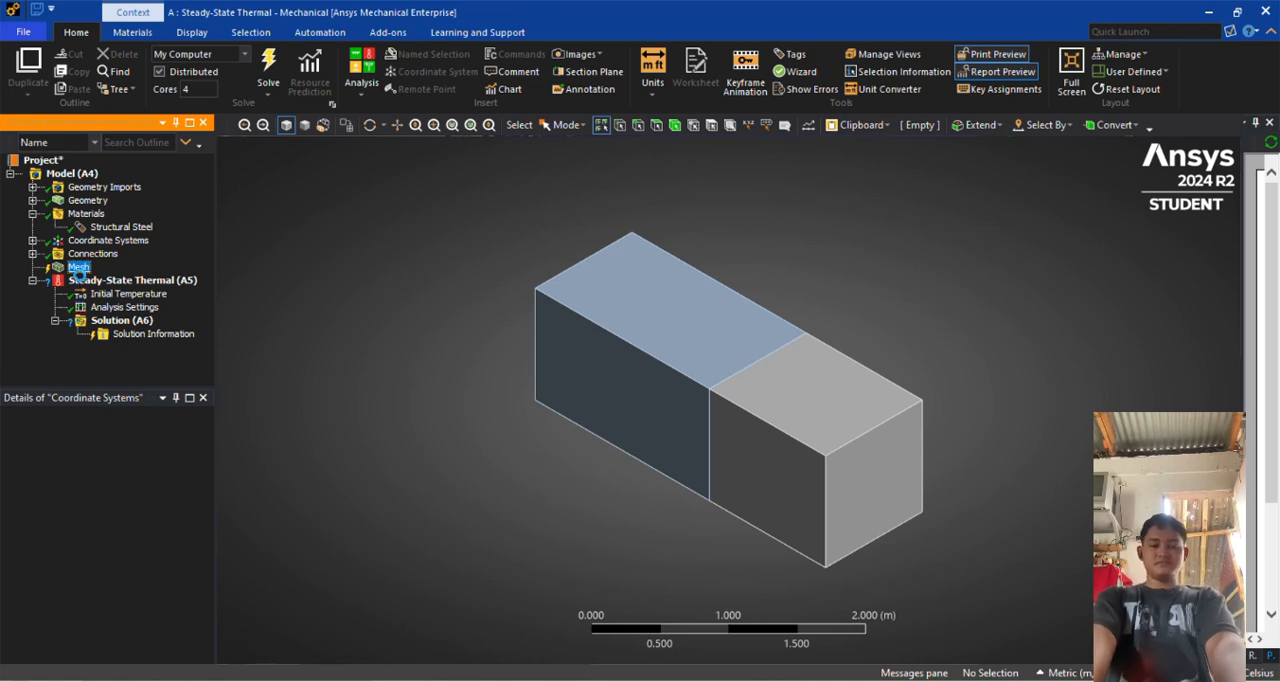
click(80, 268)
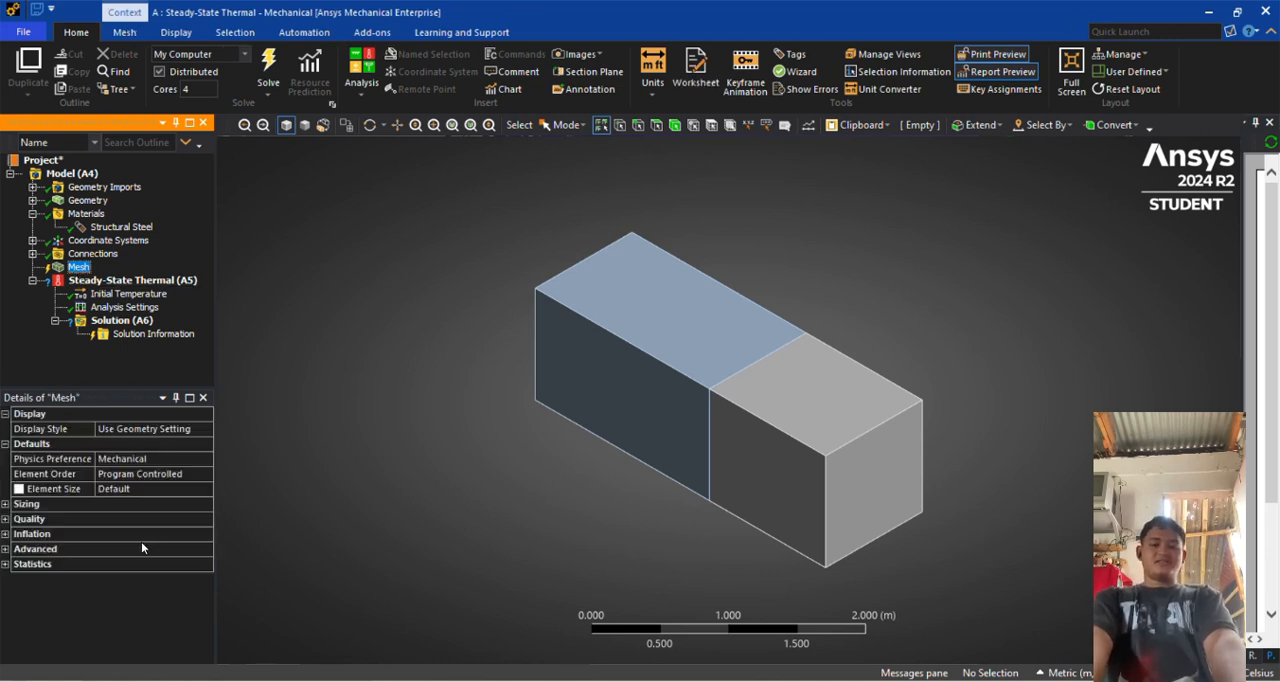
click(4, 505)
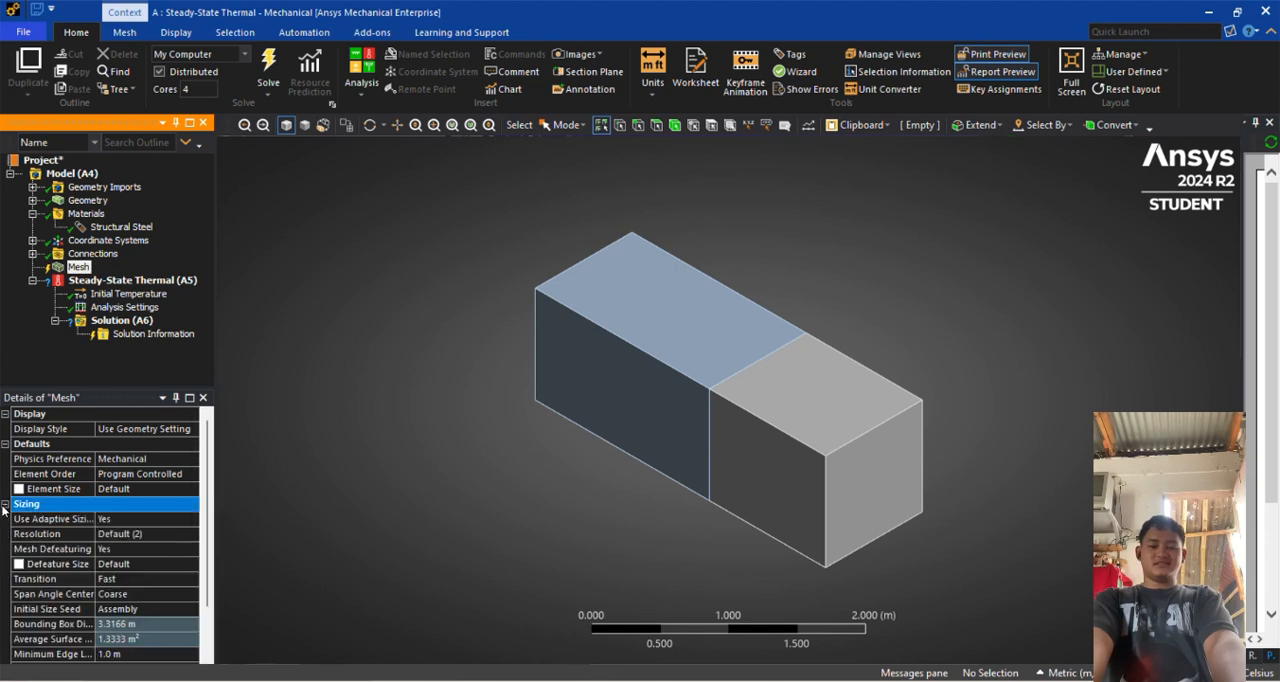
click(134, 595)
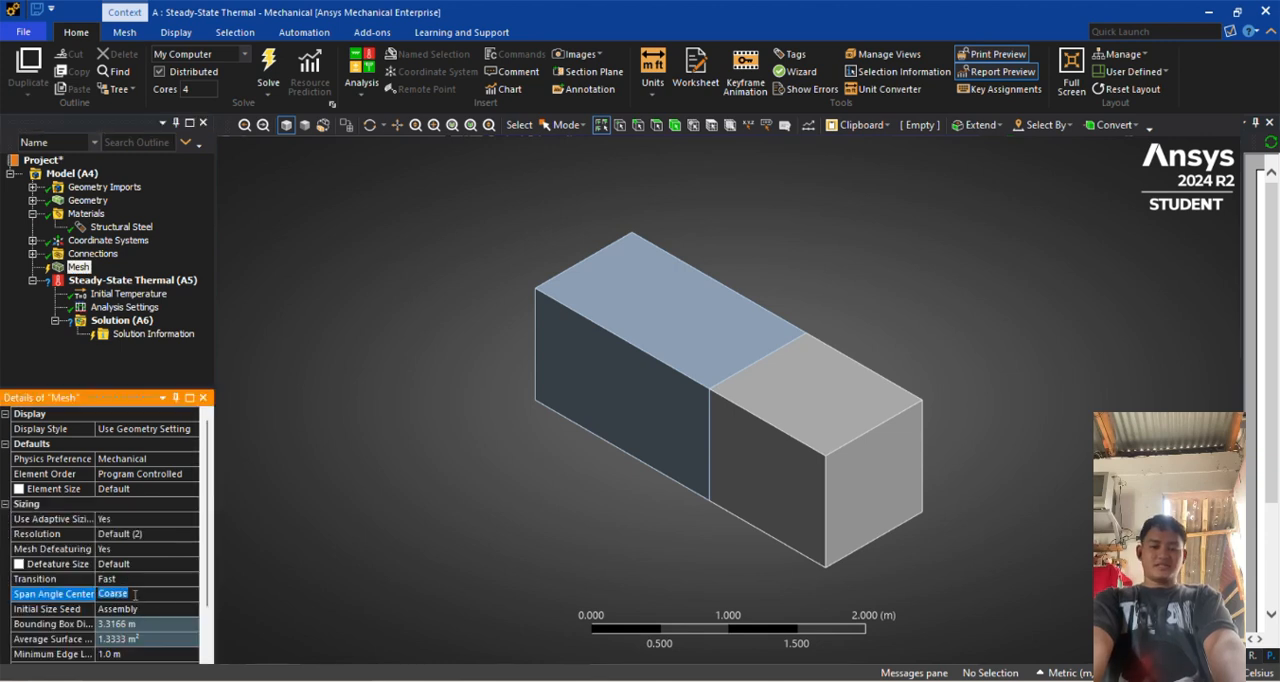
click(130, 594)
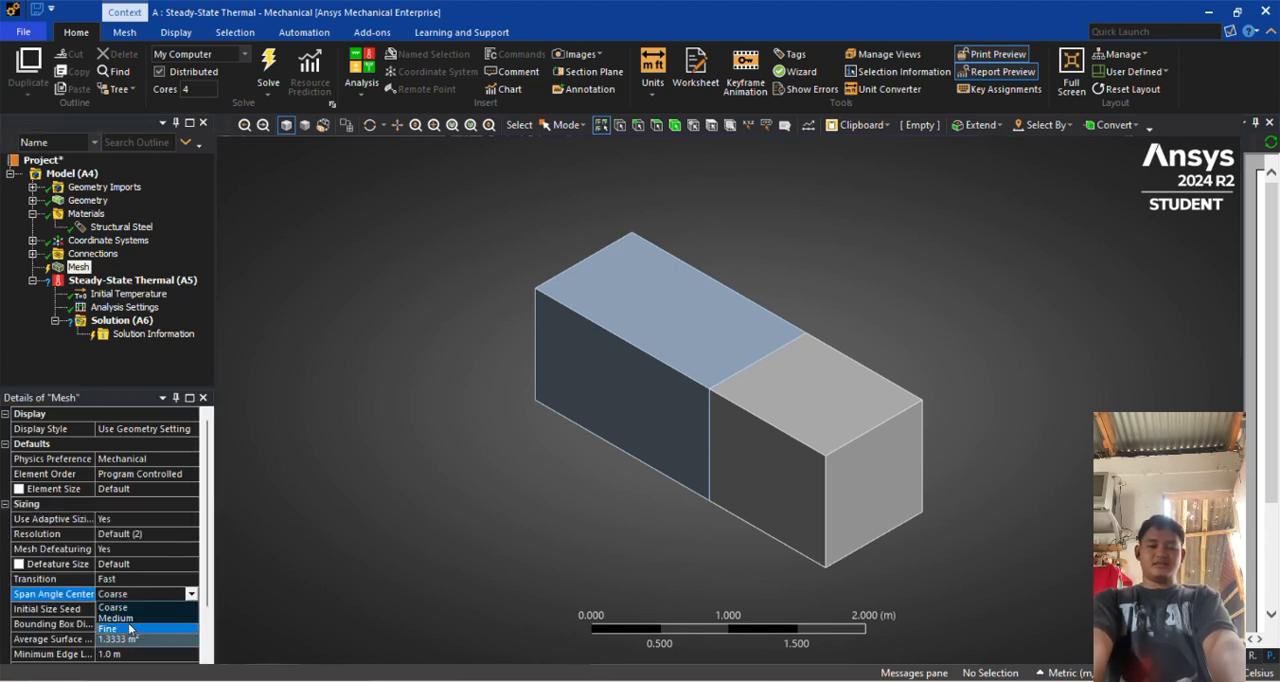
click(130, 628)
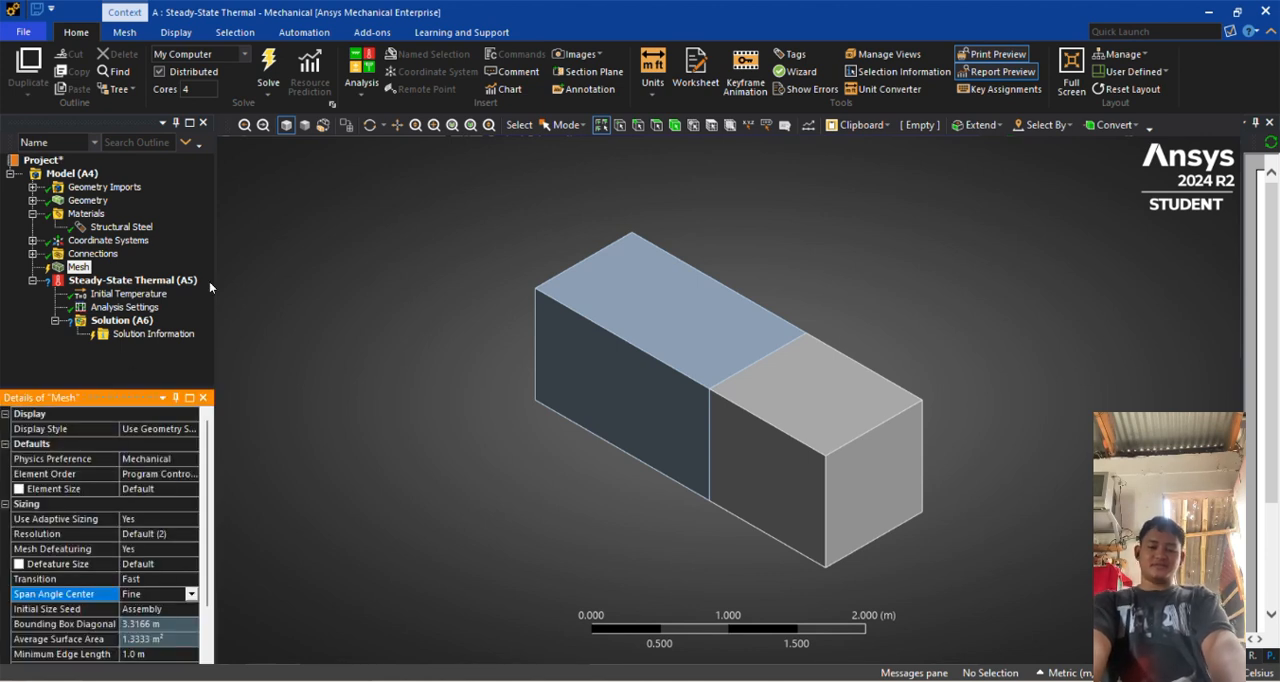
Update the mesh to generate it on both blocks
click(62, 269)
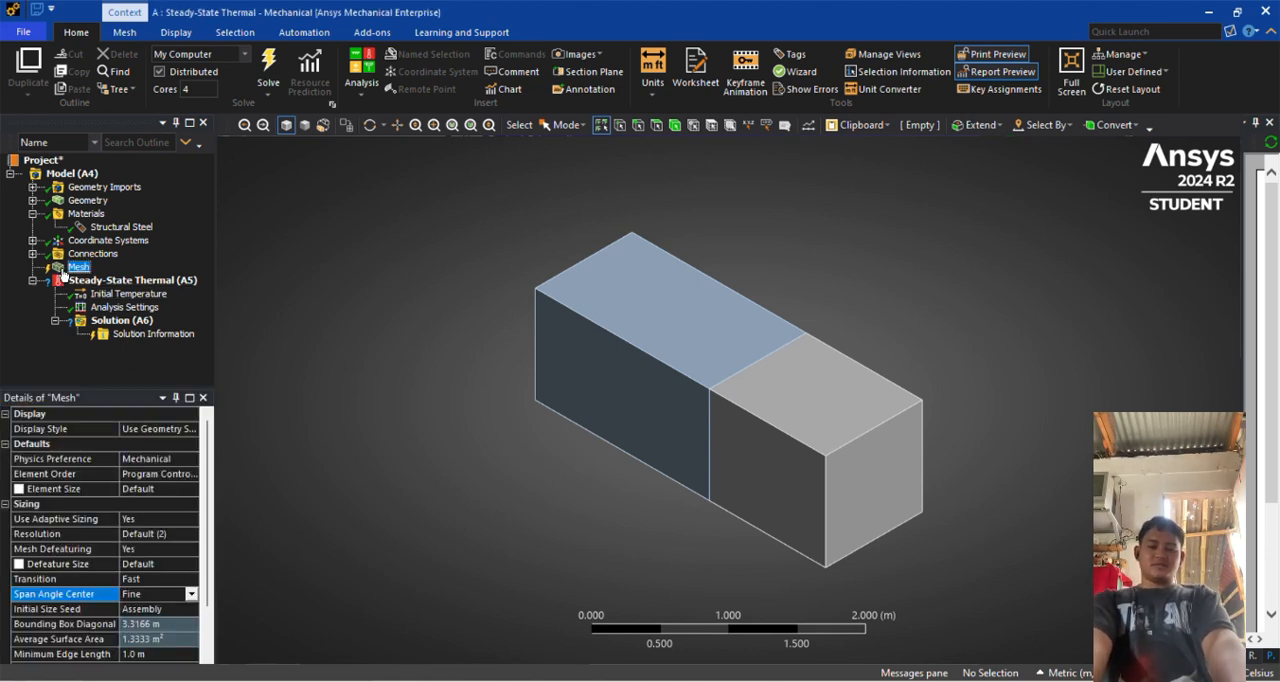
right_click(62, 270)
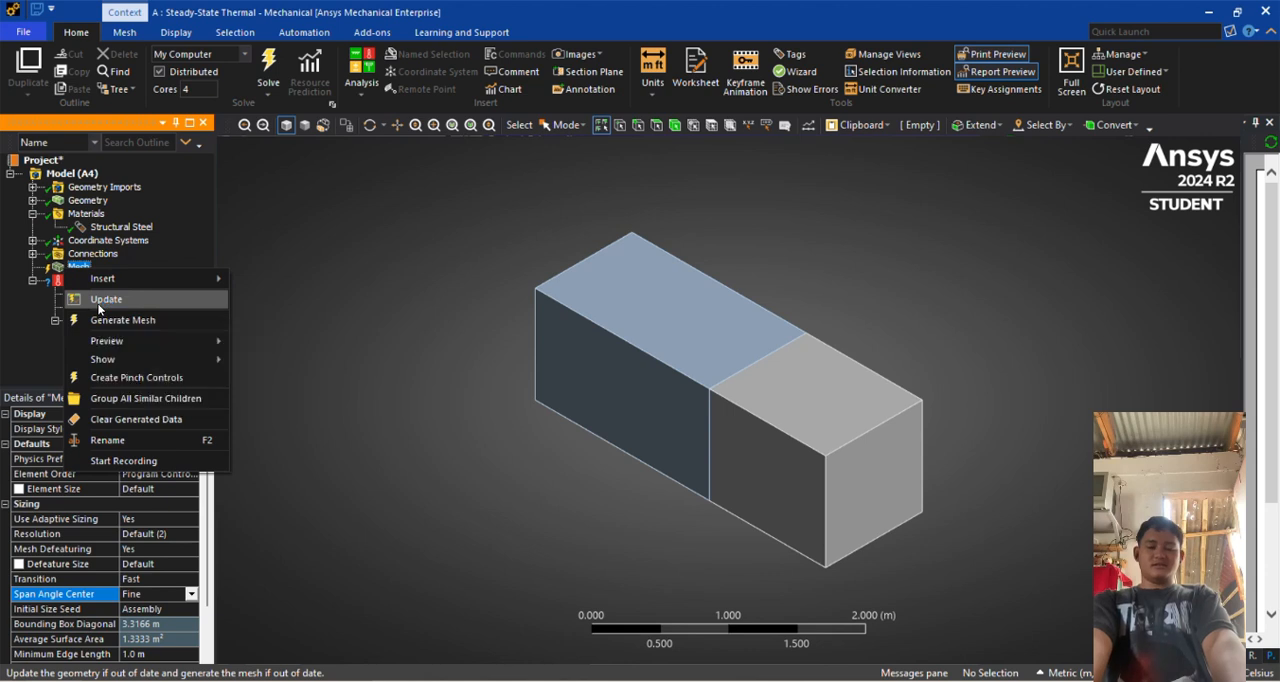
click(99, 302)
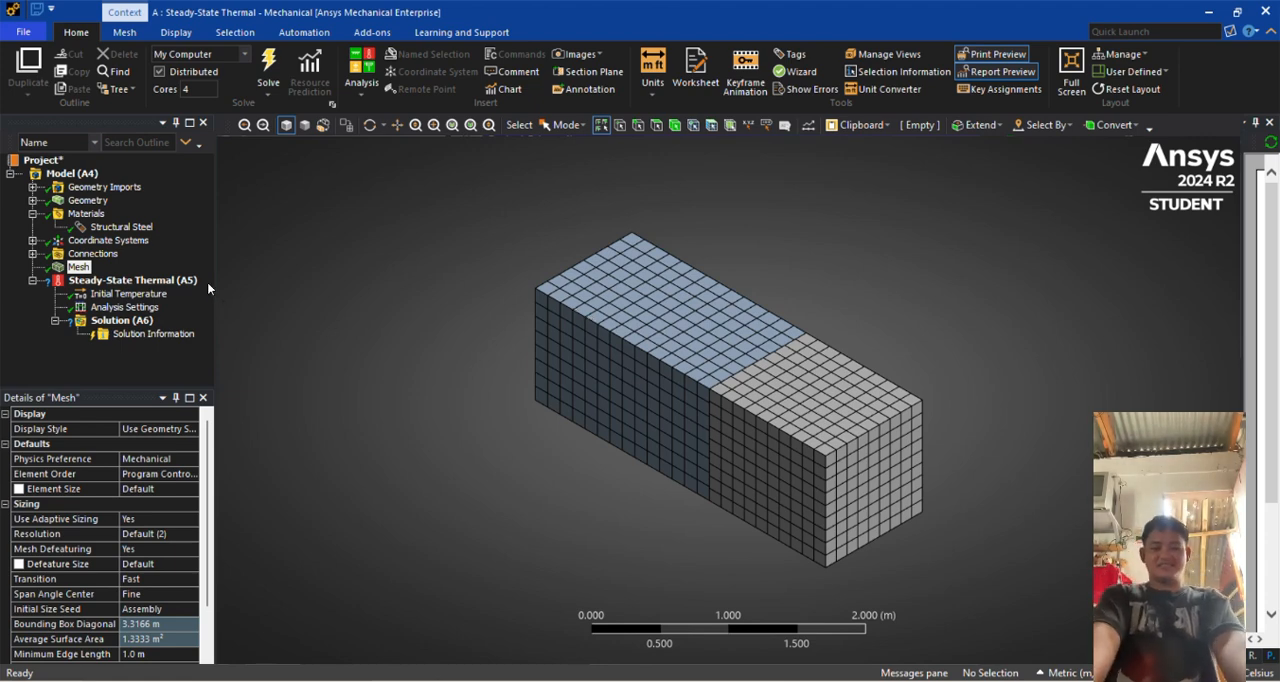
Insert a Temperature load in the steady-state thermal analysis and scope it to the outer end face of the shorter block
click(152, 283)
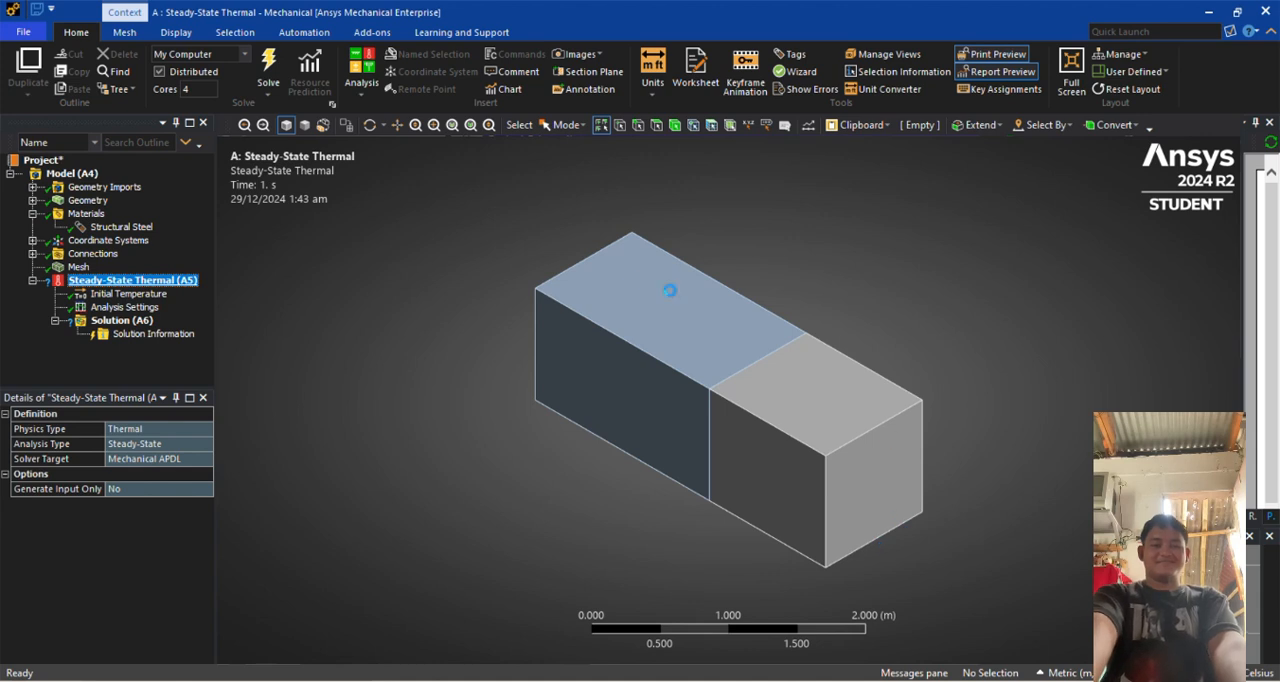
click(135, 283)
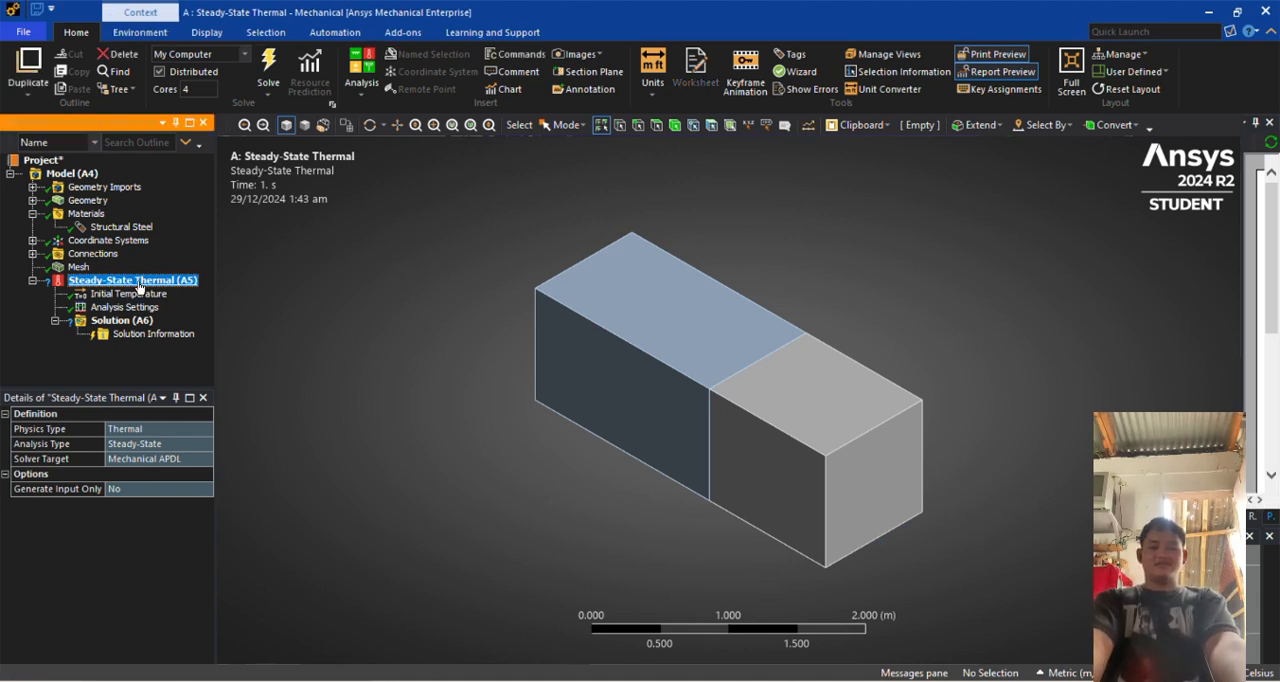
right_click(139, 287)
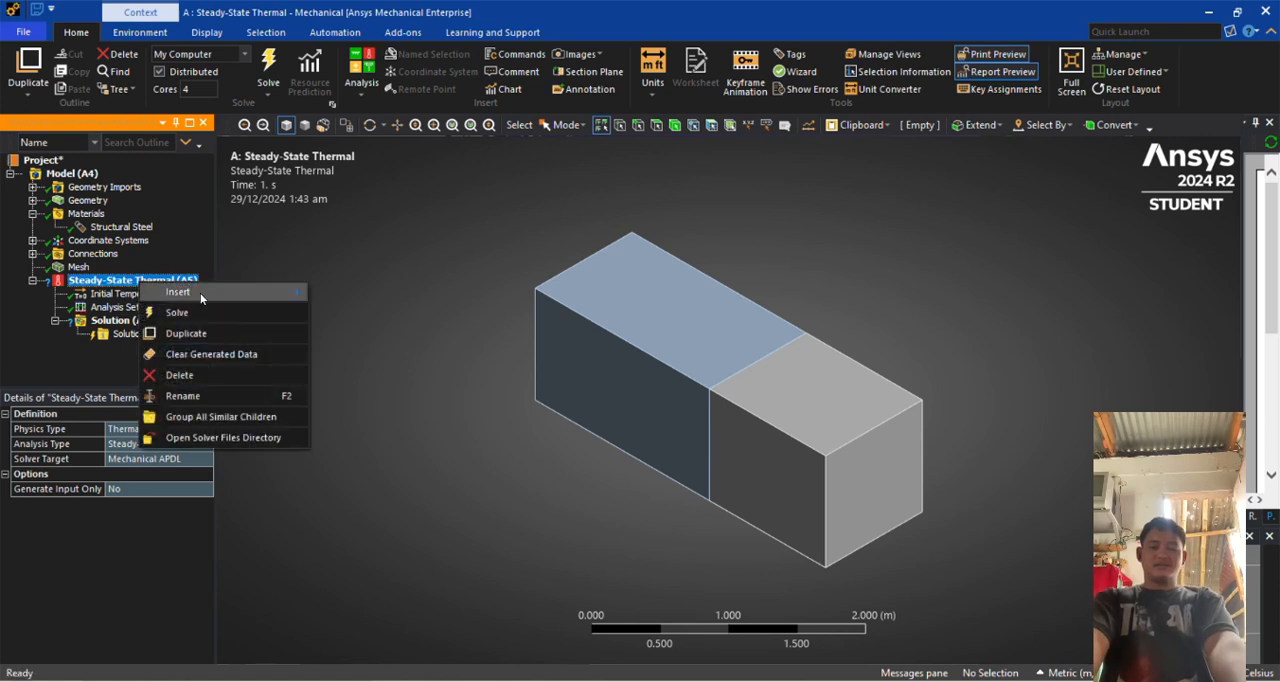
mouse_move(180, 291)
click(363, 296)
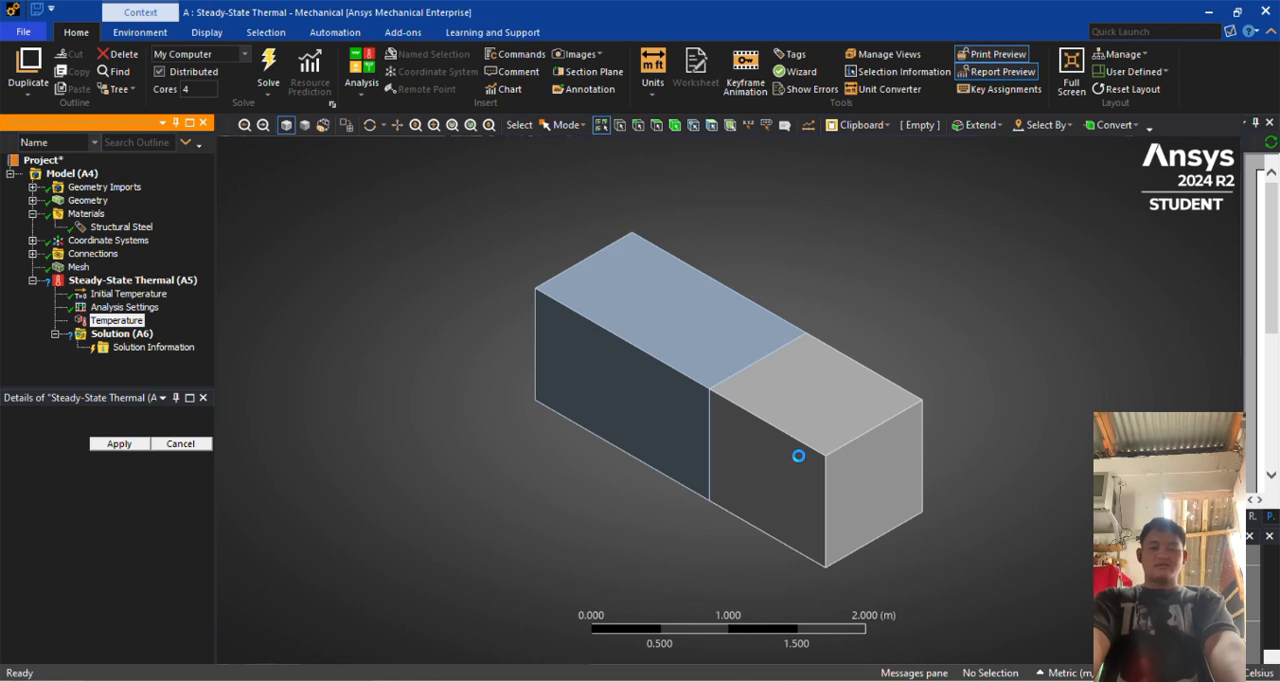
click(885, 445)
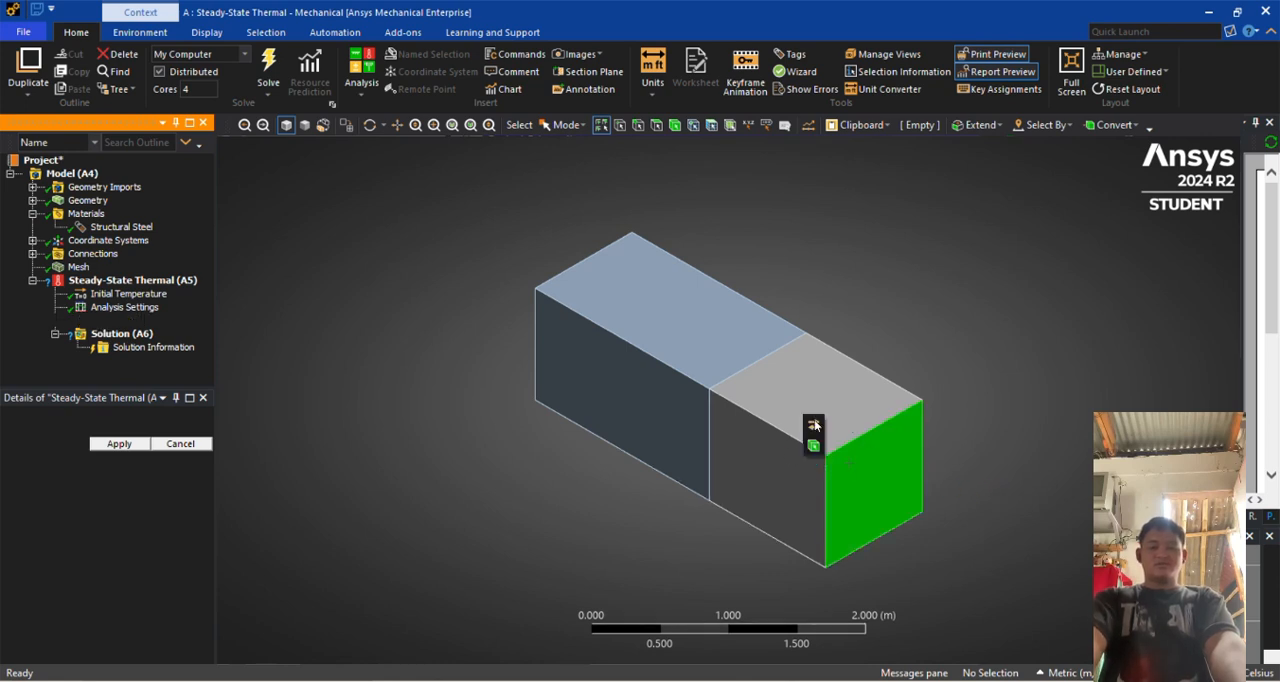
click(119, 444)
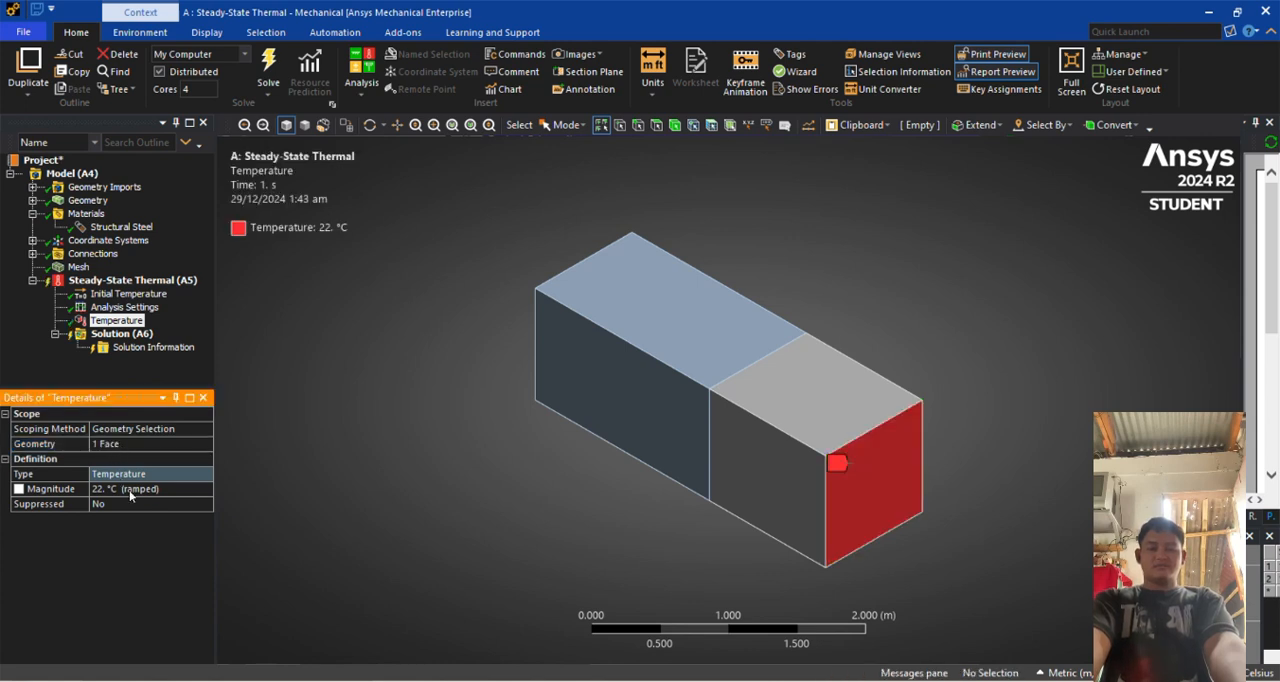
Set the magnitude of the Temperature load on the shorter block's end face to 25 °C
click(130, 489)
text(2)
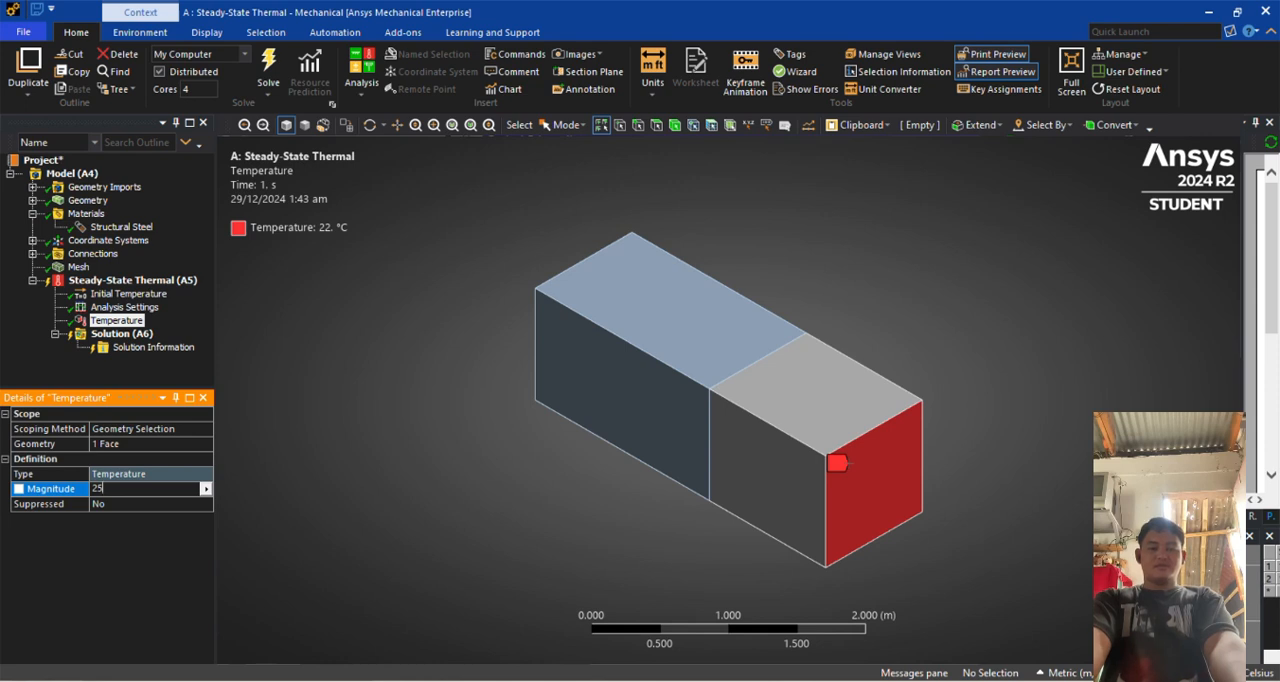
text(5)
key(Return)
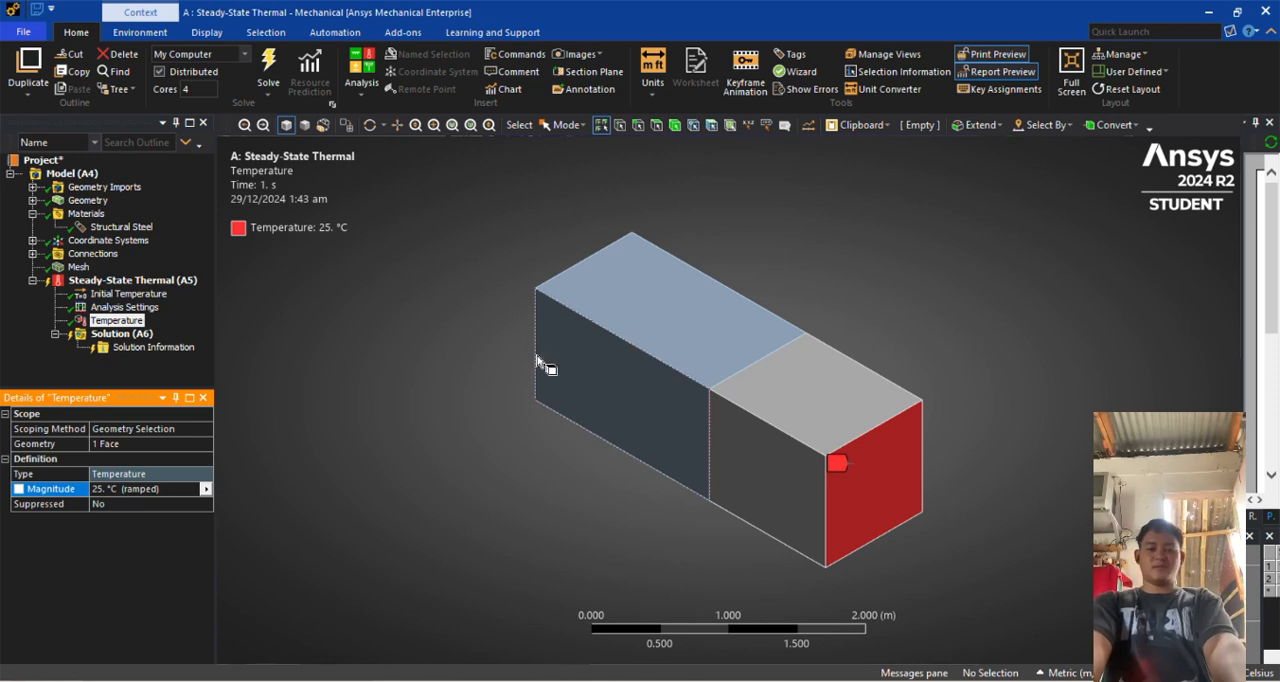
Insert a second Temperature load scoped to the outer end face of the longer block
middle_drag(466, 357, 645, 417)
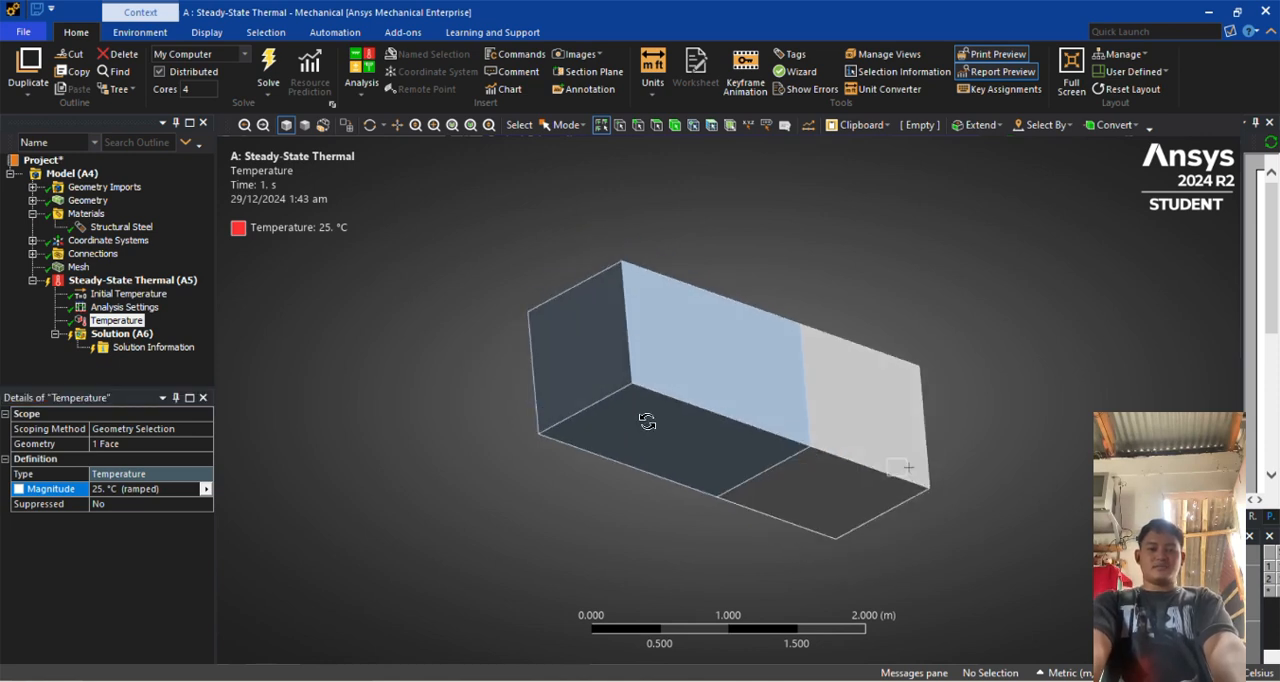
click(606, 366)
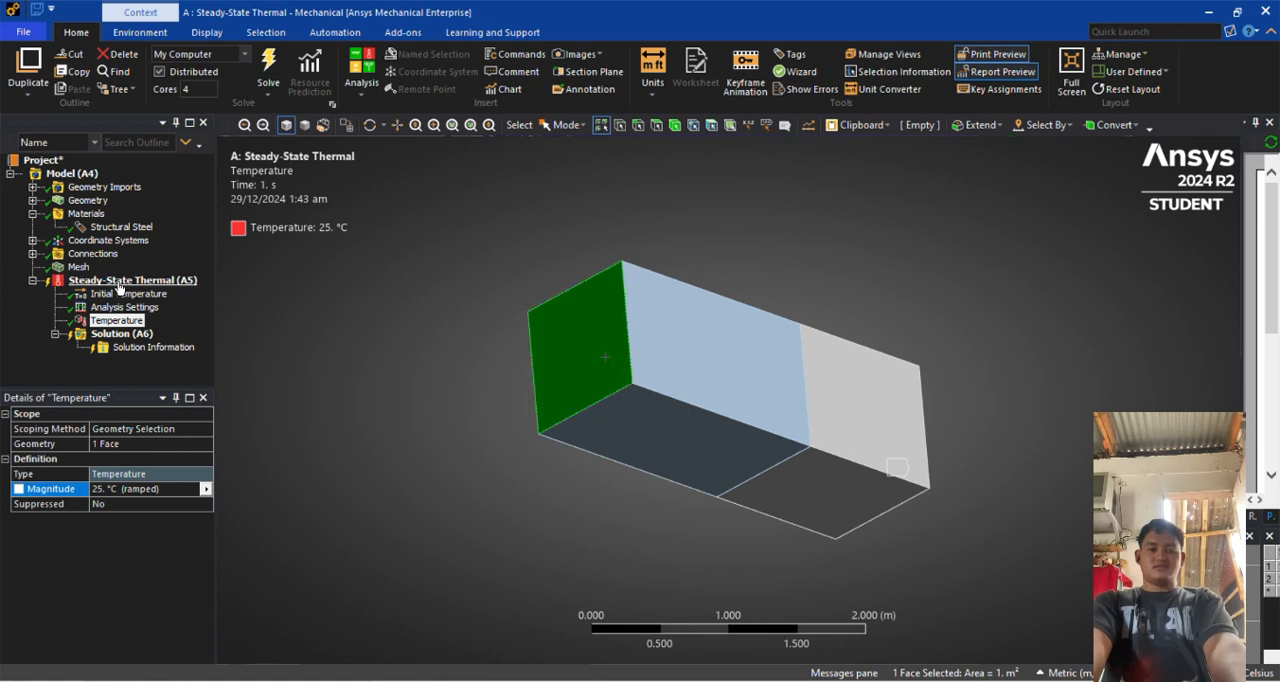
click(119, 282)
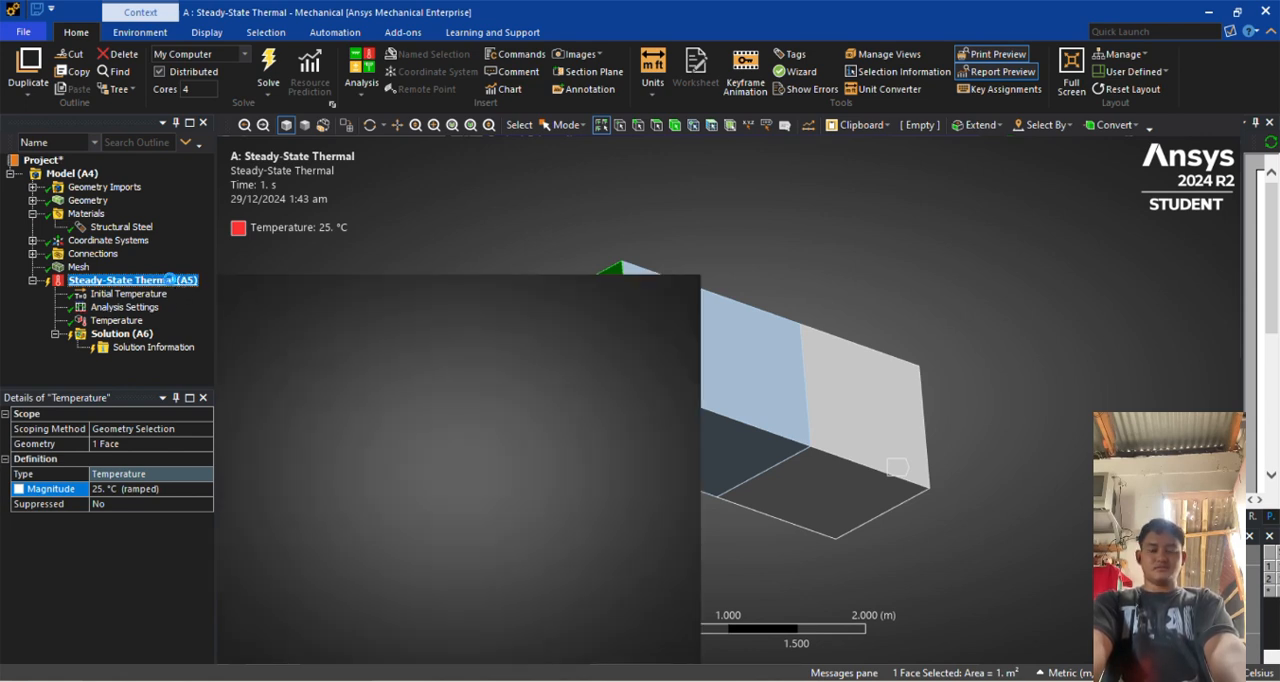
click(170, 283)
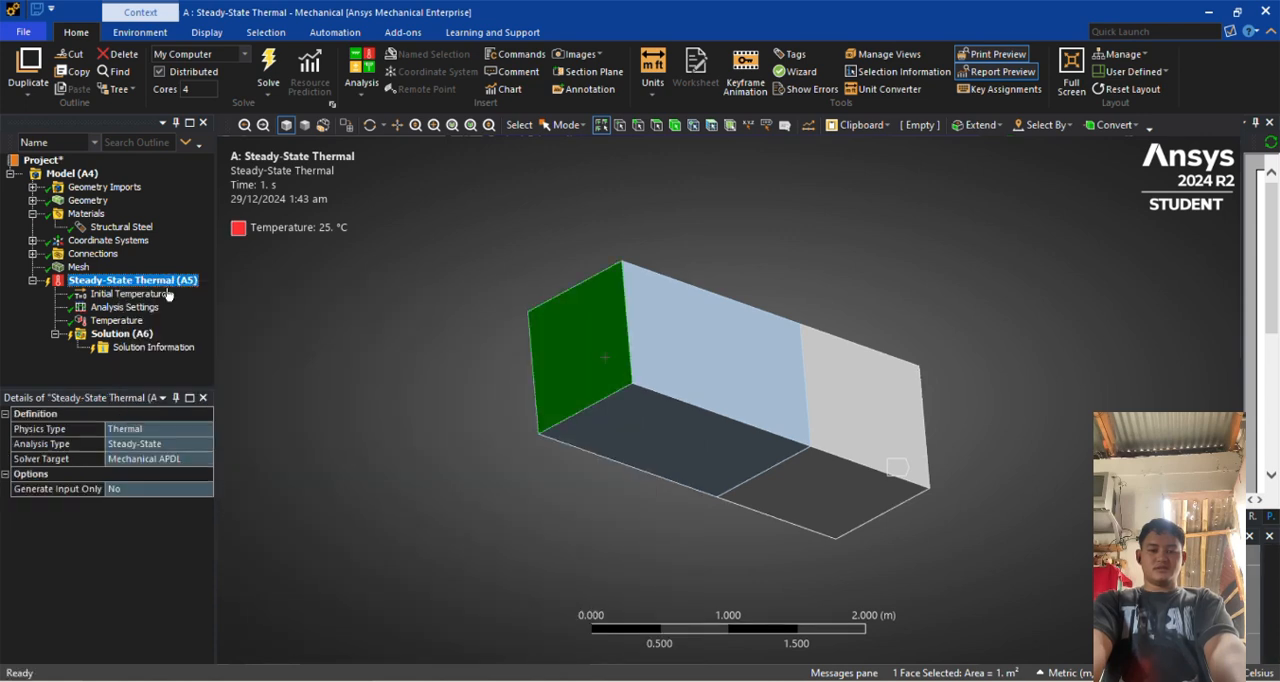
right_click(180, 284)
mouse_move(197, 293)
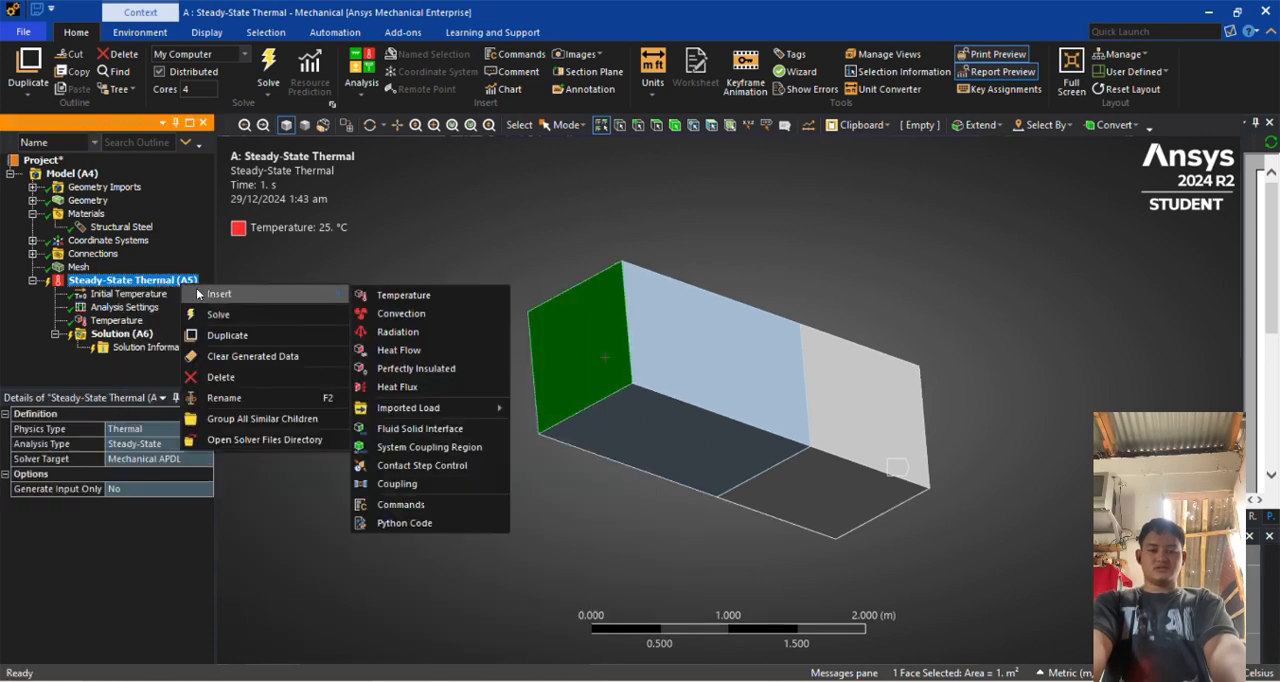
click(386, 297)
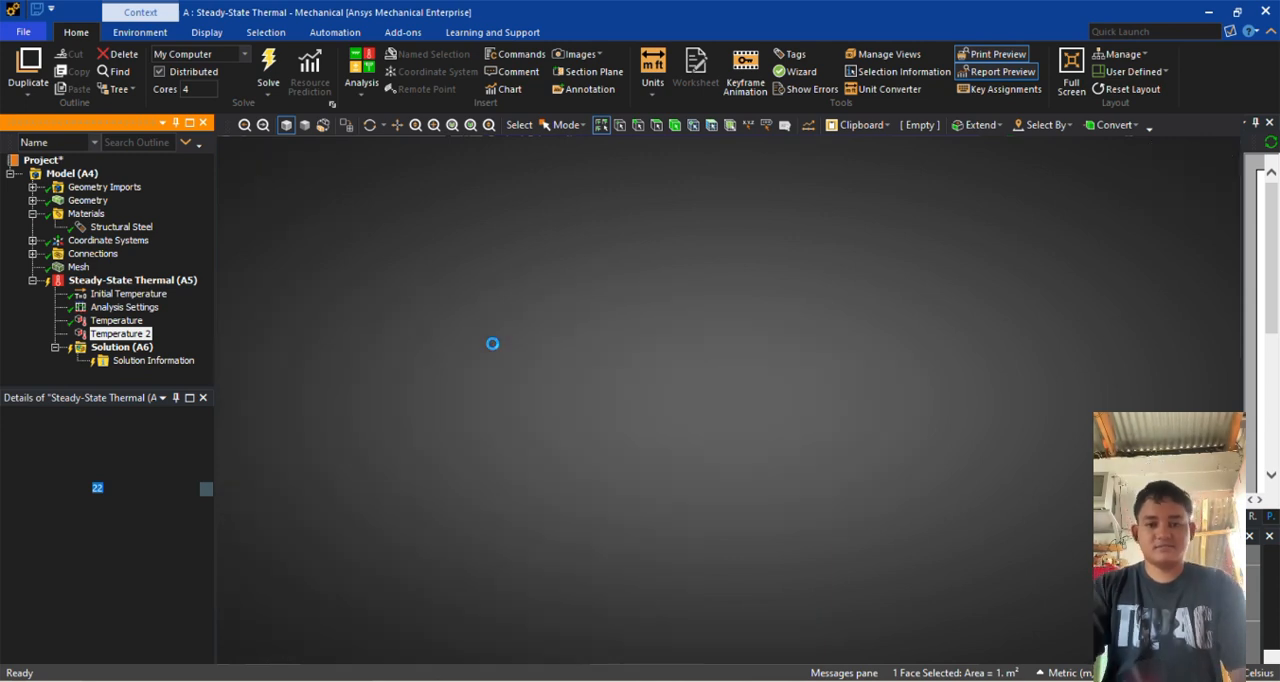
Set the magnitude of the second Temperature load to 500 °C
text(50)
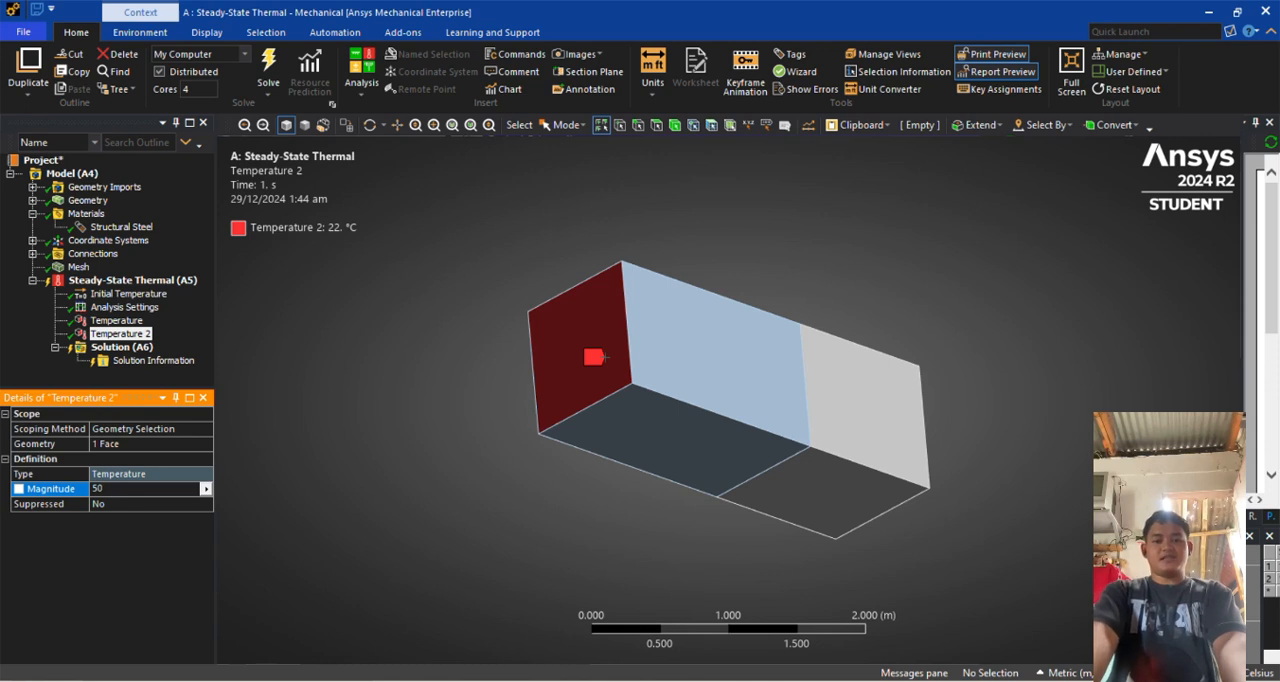
text(0)
key(Return)
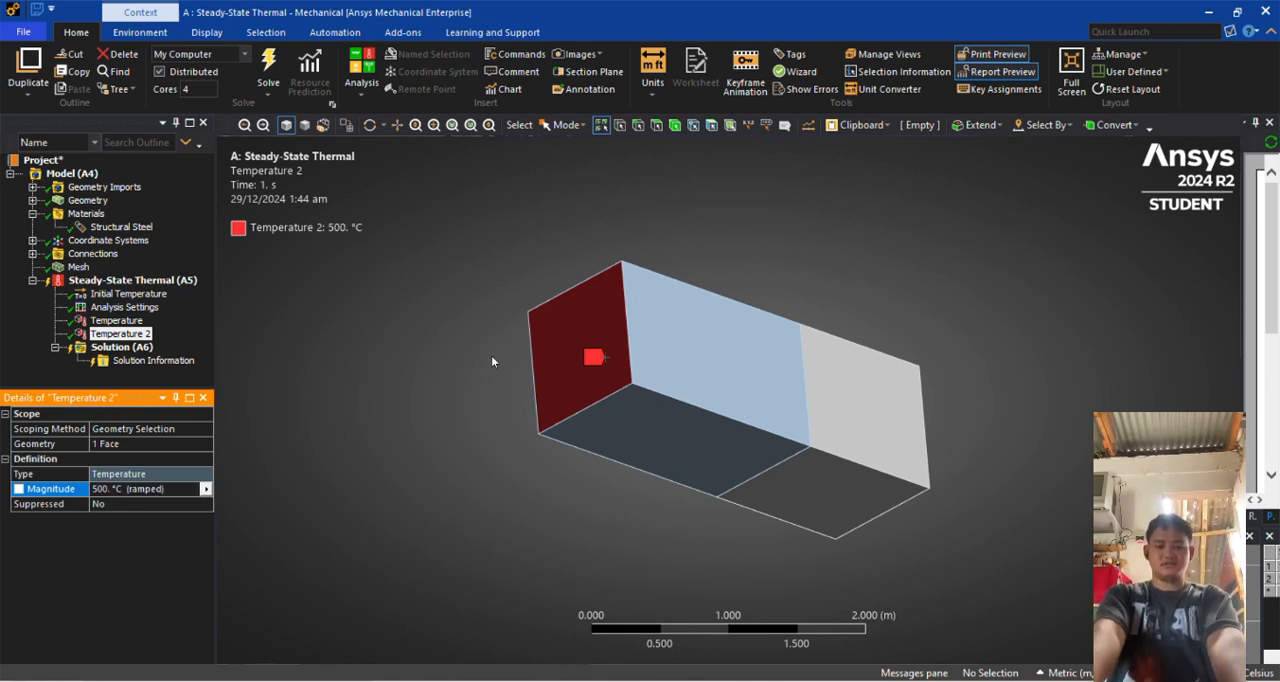
middle_drag(662, 487, 483, 505)
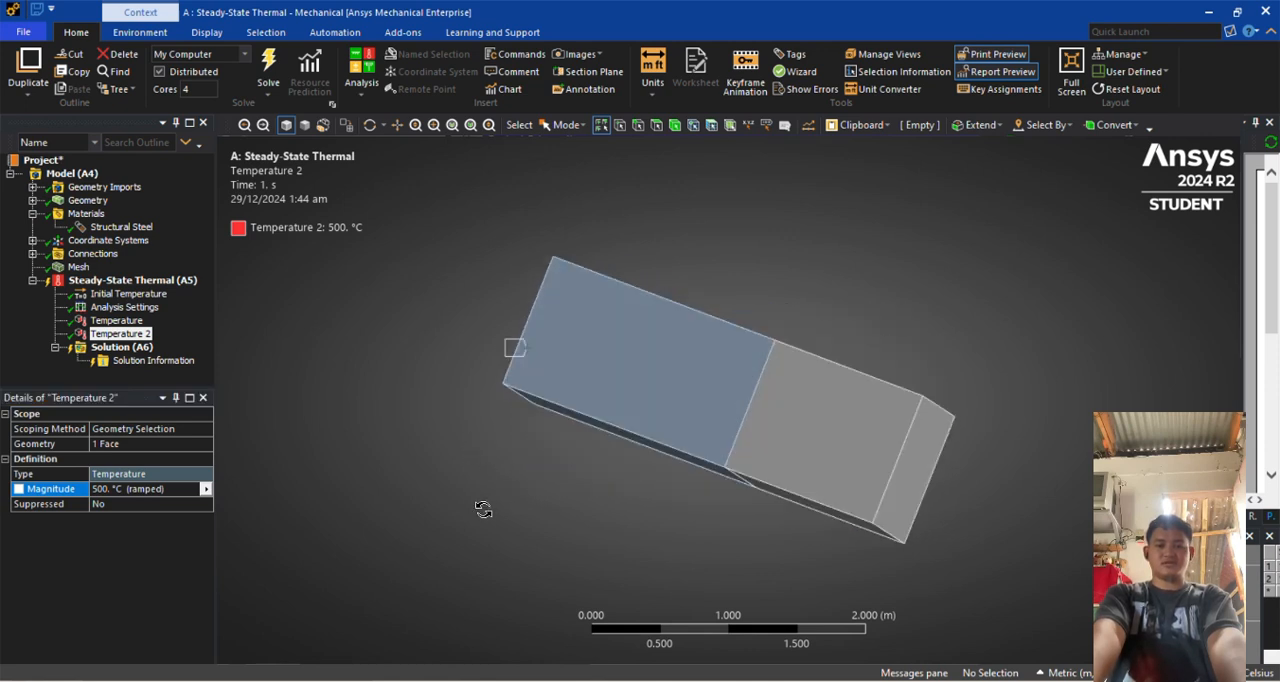
click(903, 487)
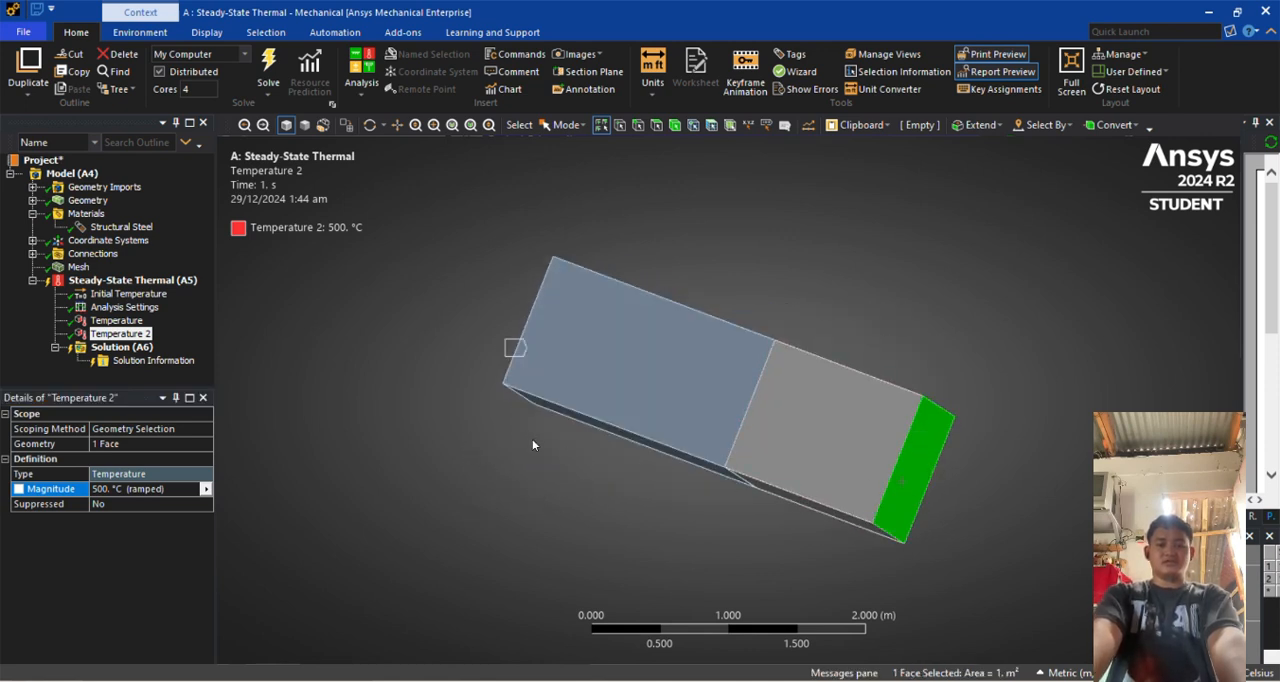
mouse_move(470, 478)
middle_down()
mouse_move(623, 485)
mouse_move(700, 470)
middle_up()
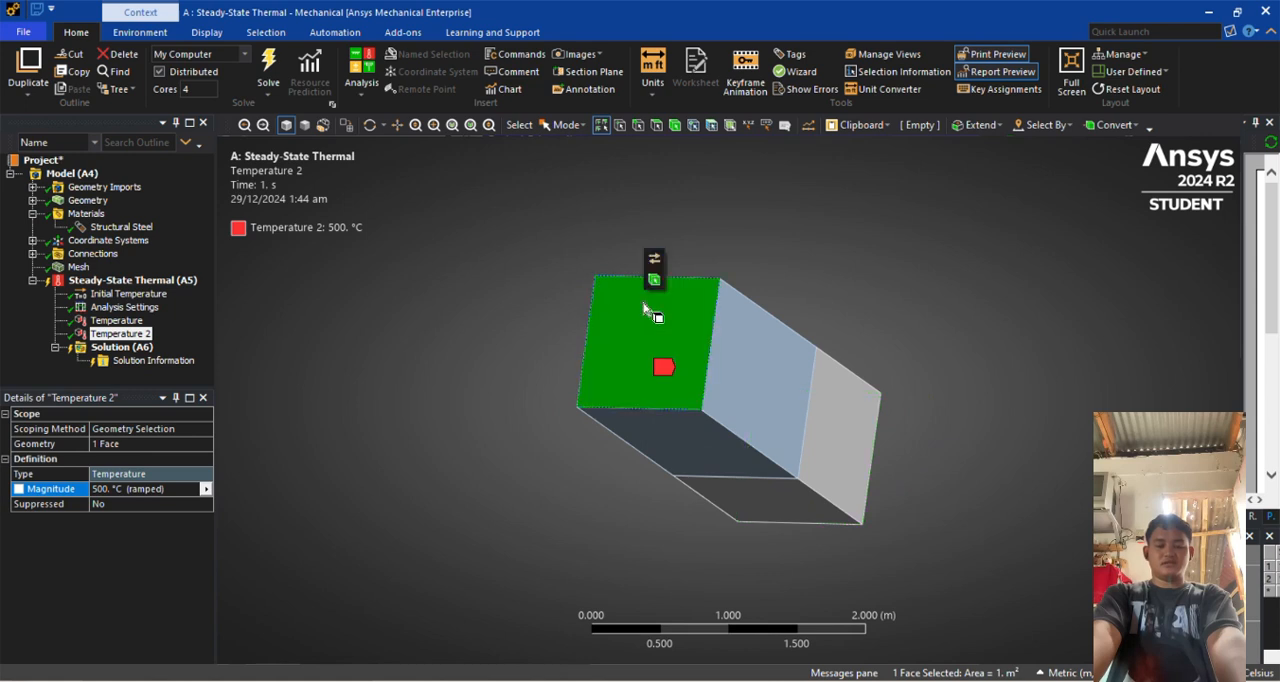
middle_drag(500, 556, 250, 542)
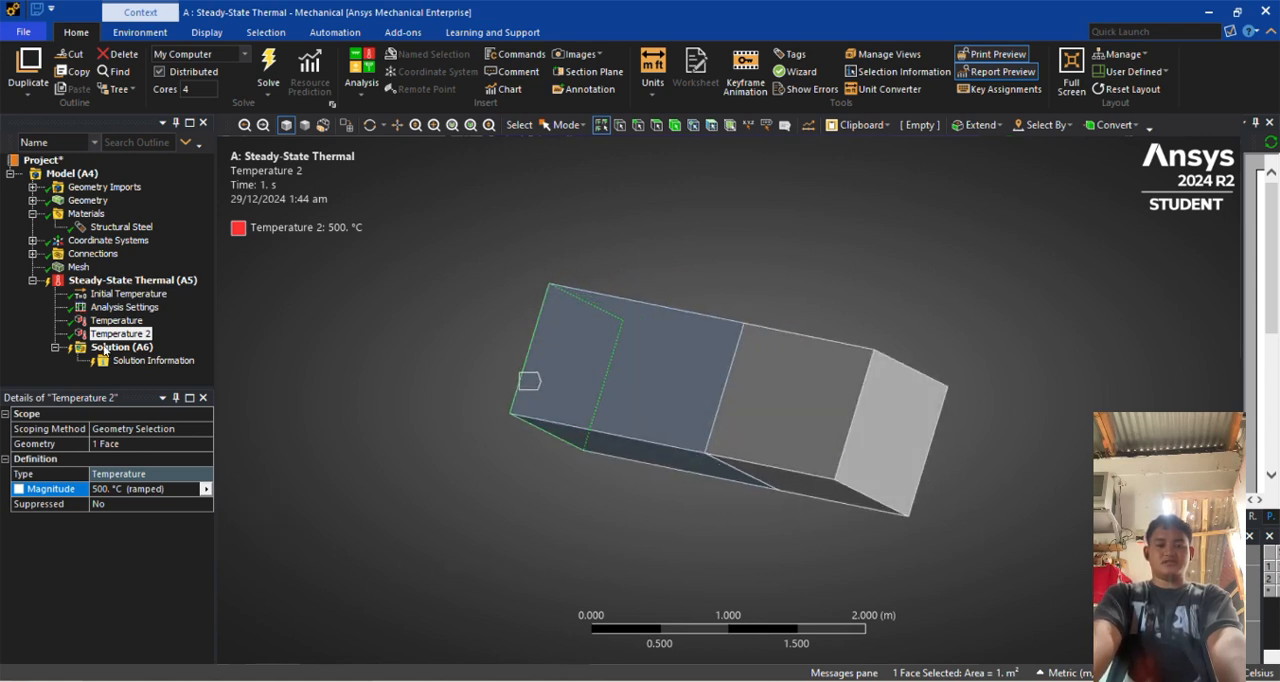
Insert a thermal Temperature result under the Solution of the steady-state thermal analysis
click(110, 320)
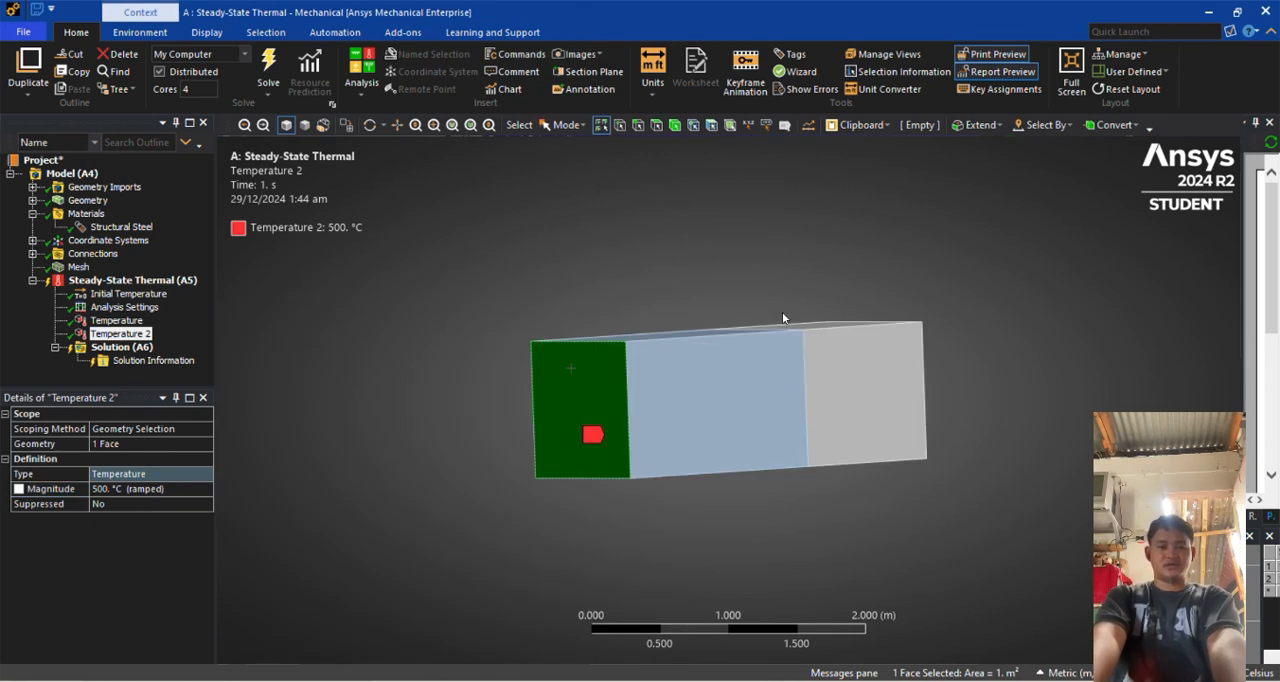
middle_drag(862, 486, 591, 526)
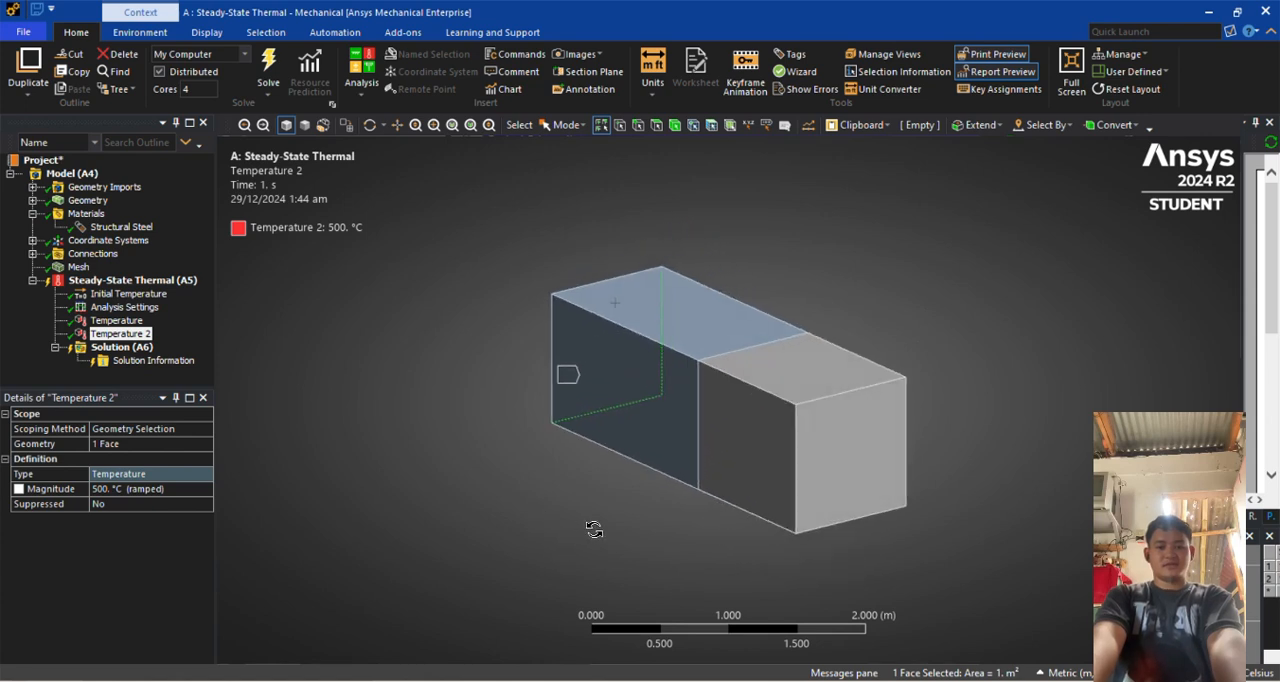
click(118, 349)
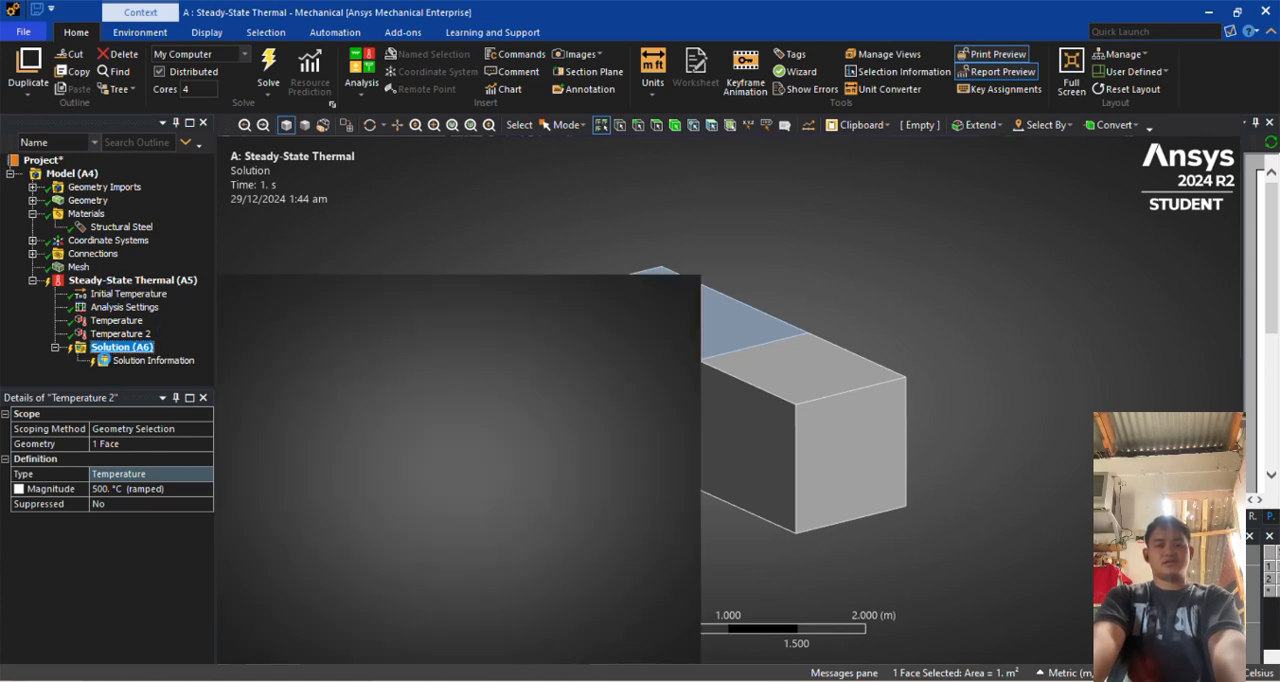
right_click(140, 347)
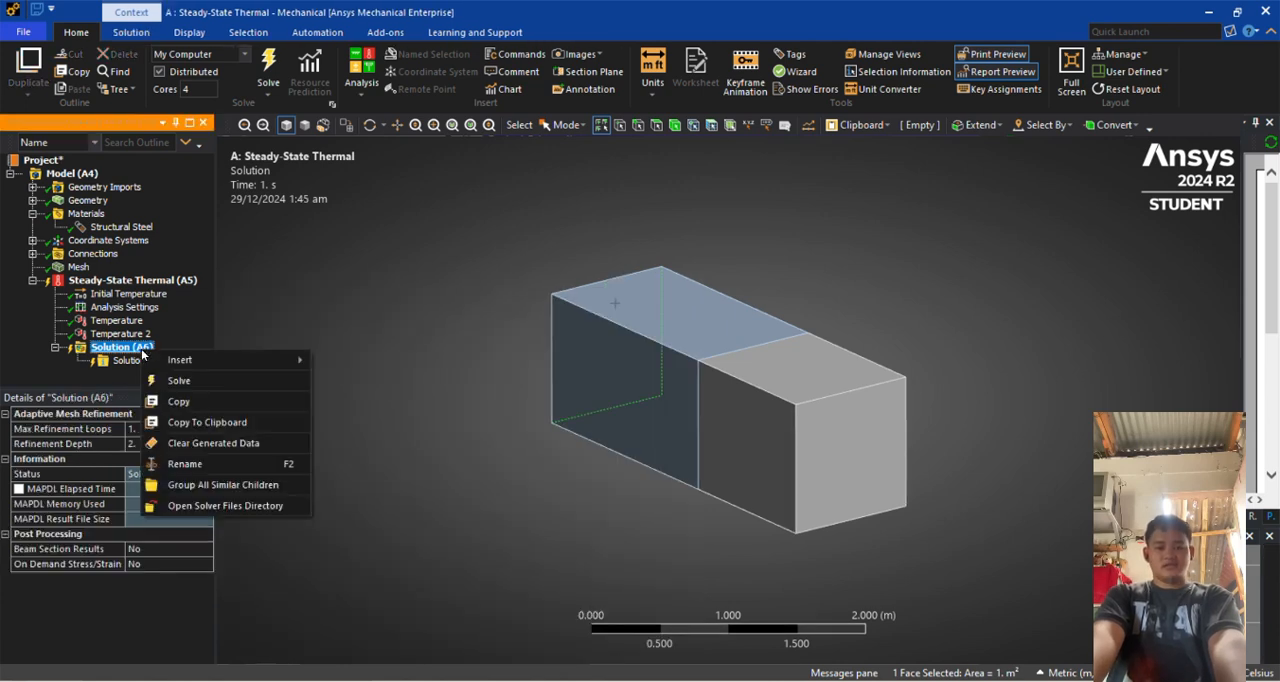
mouse_move(186, 362)
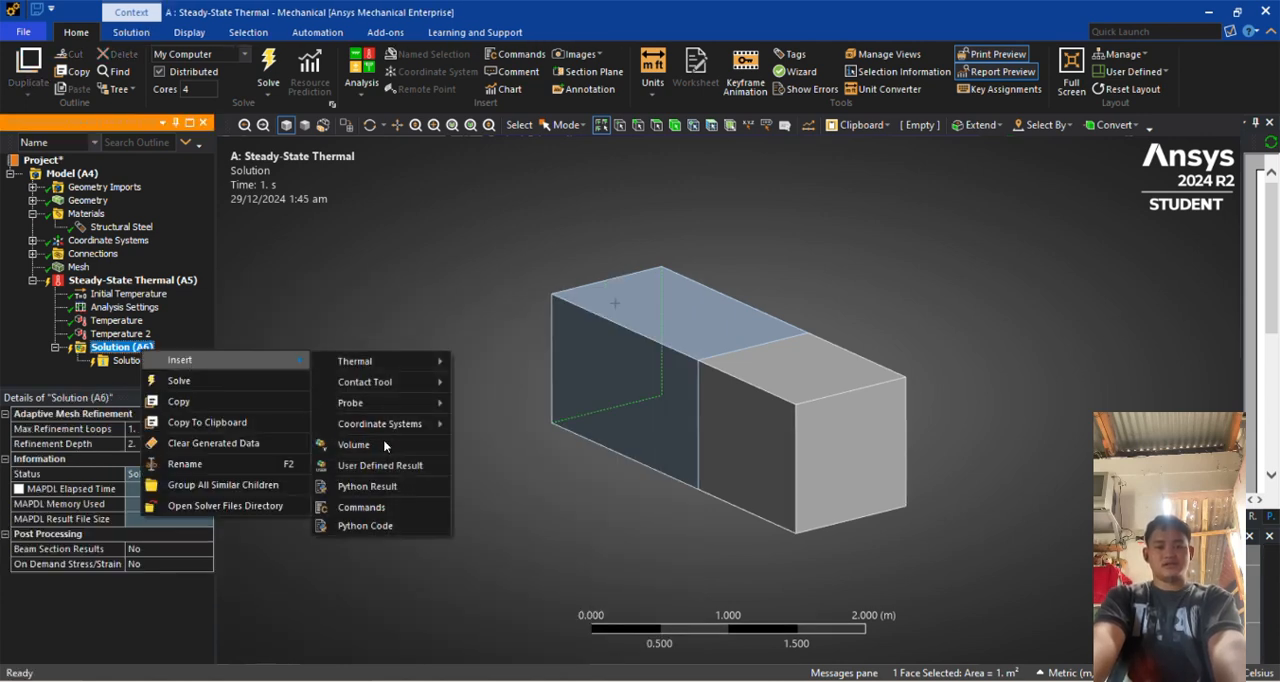
mouse_move(376, 360)
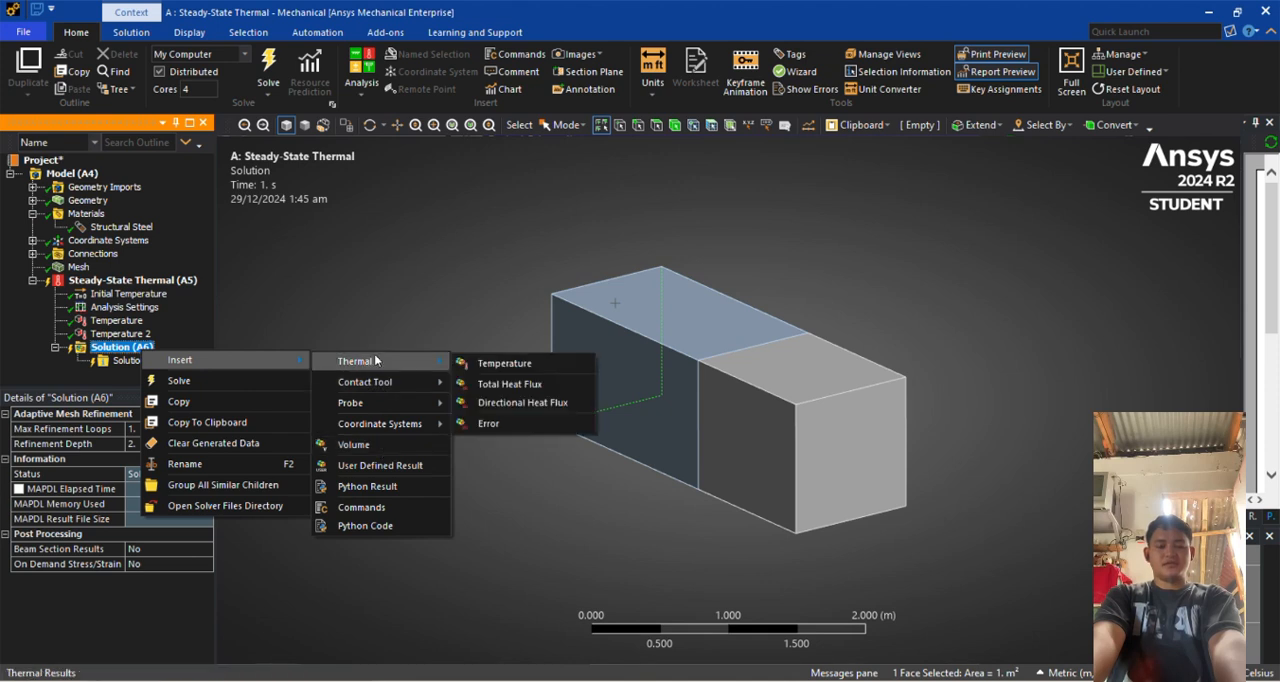
click(505, 364)
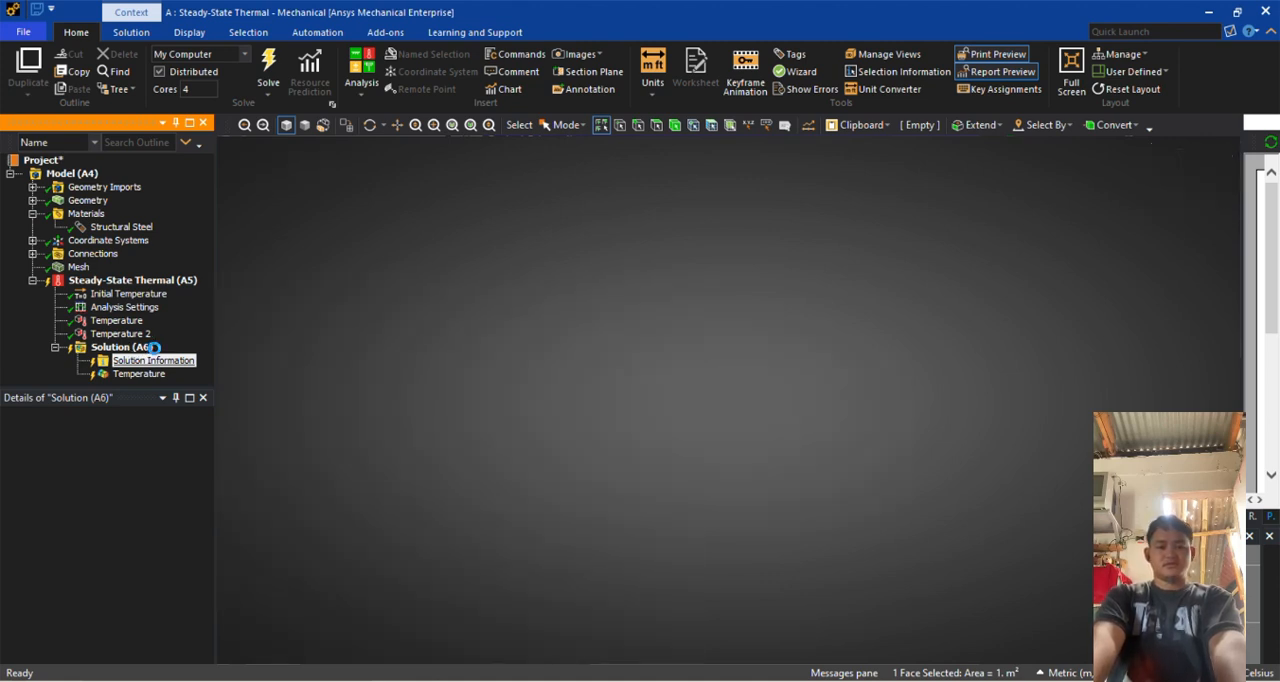
Insert a Total Heat Flux result under the Solution, covering all bodies
click(126, 348)
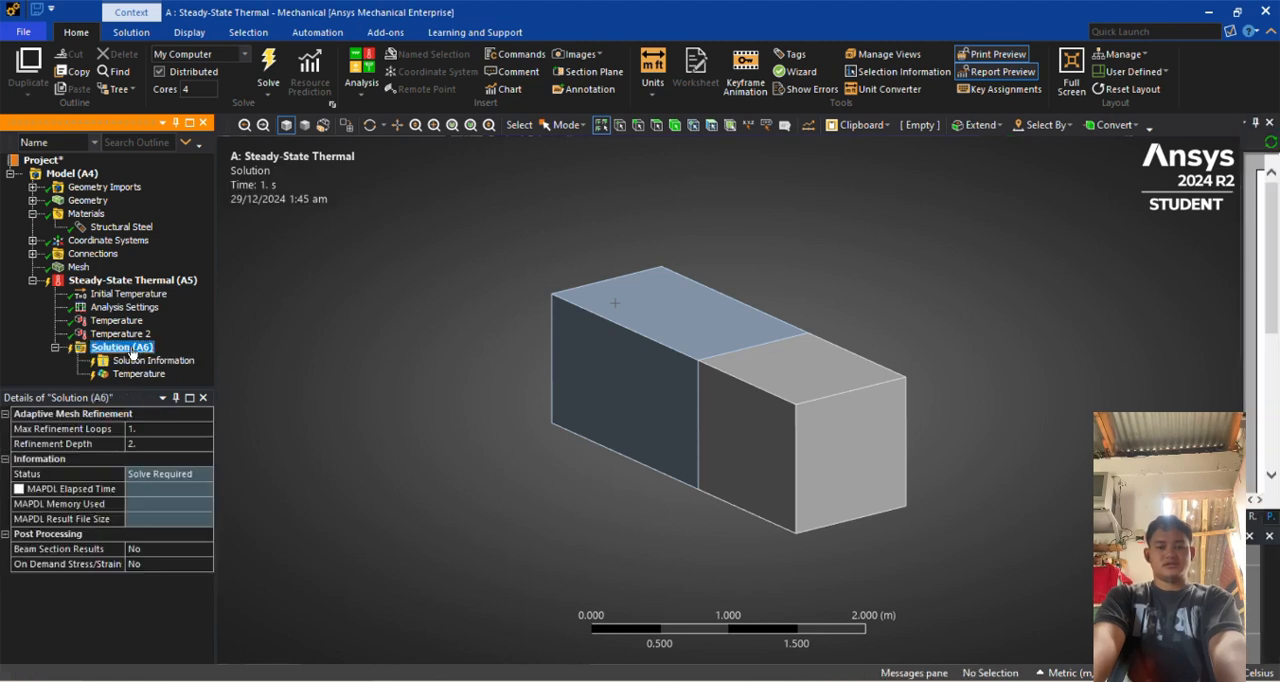
right_click(107, 353)
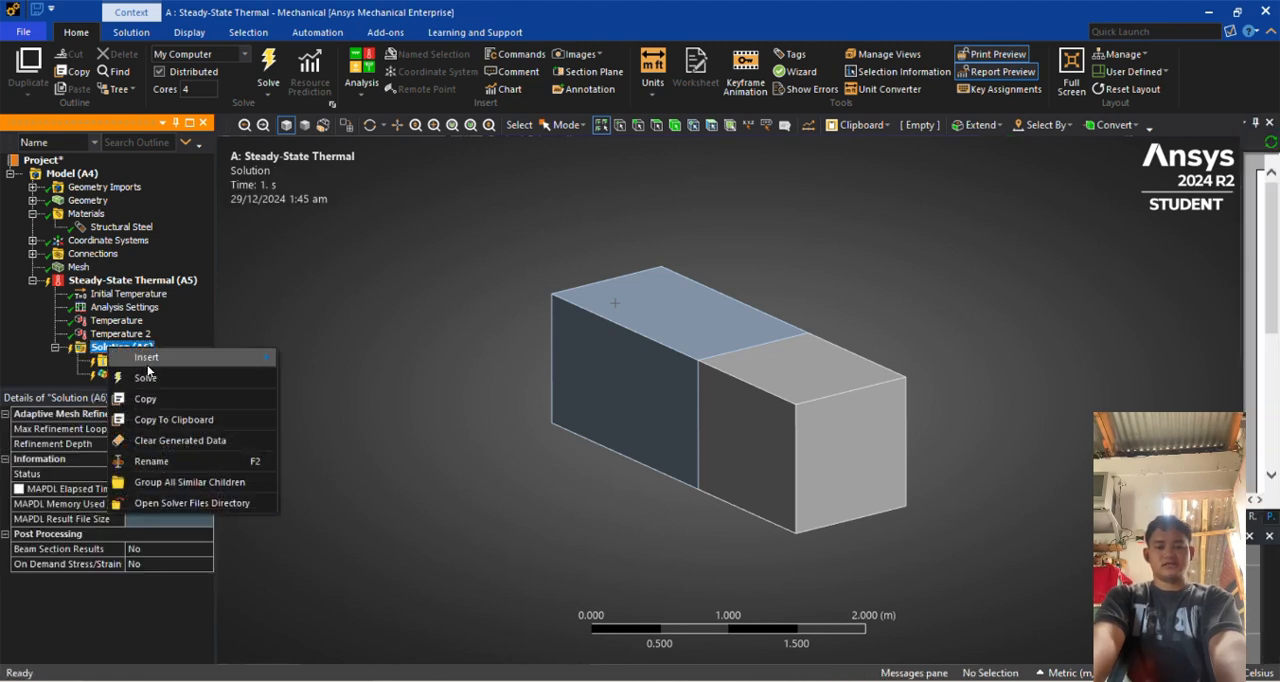
mouse_move(148, 359)
mouse_move(336, 363)
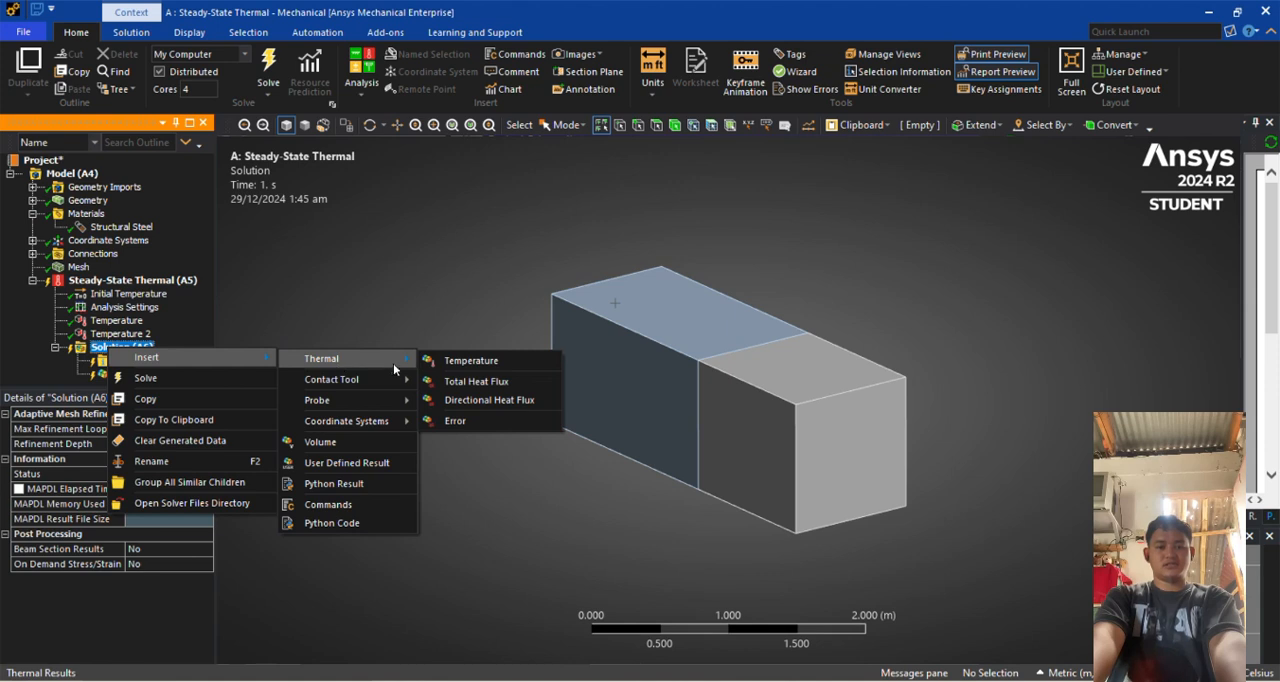
click(455, 383)
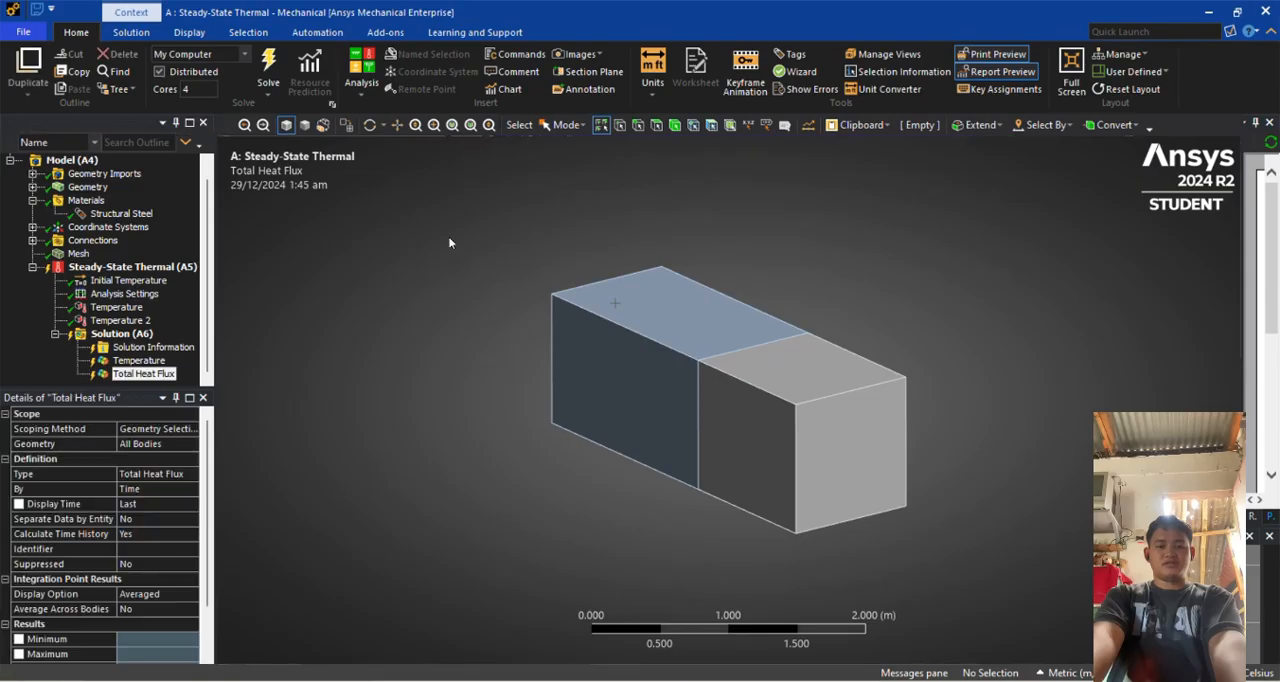
Solve the steady-state thermal analysis
click(150, 347)
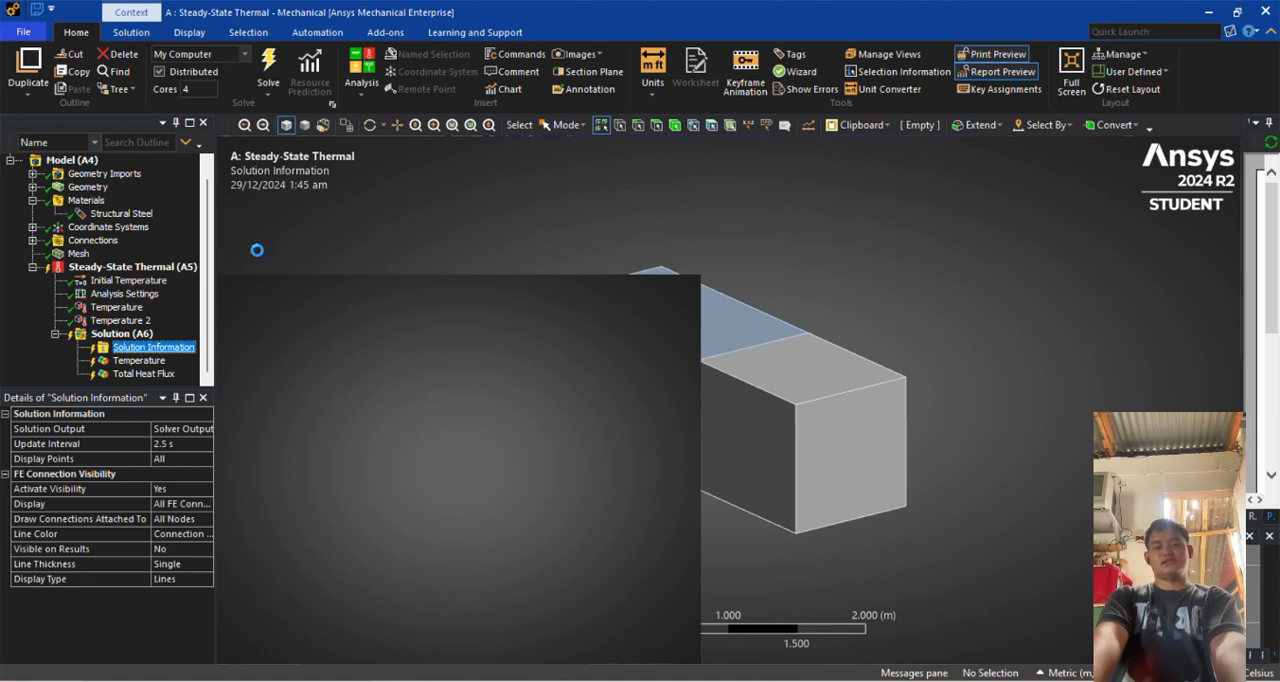
click(118, 335)
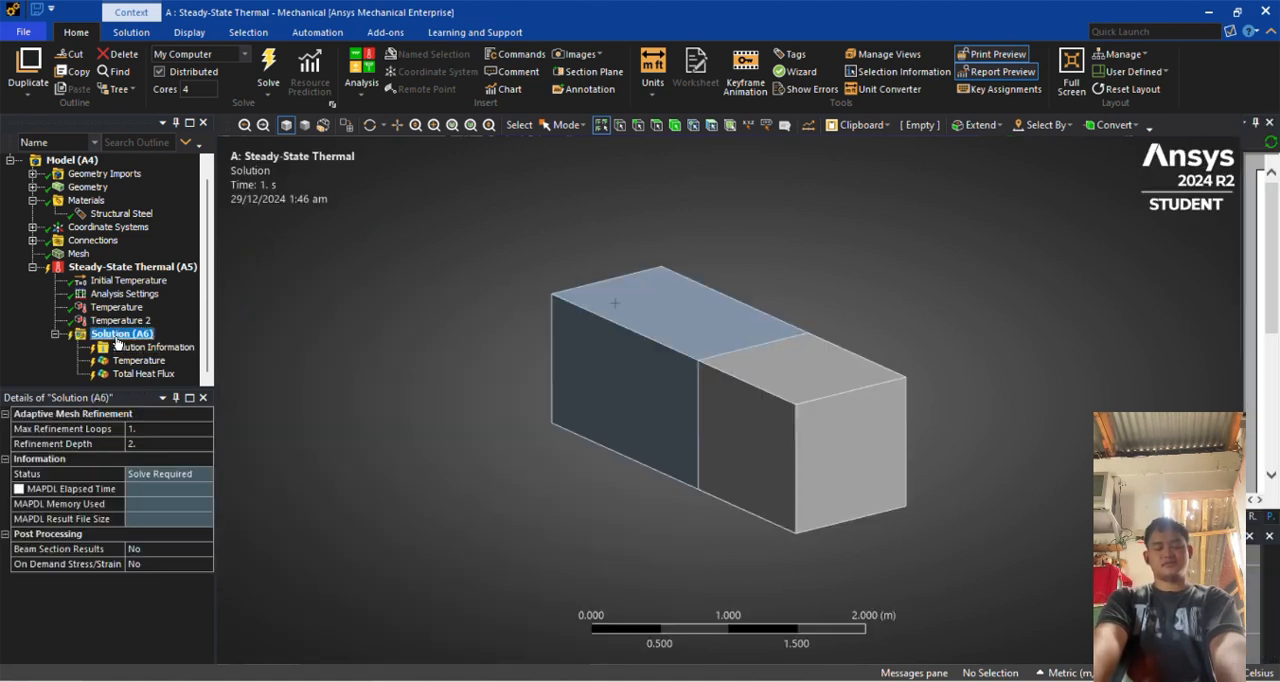
right_click(117, 339)
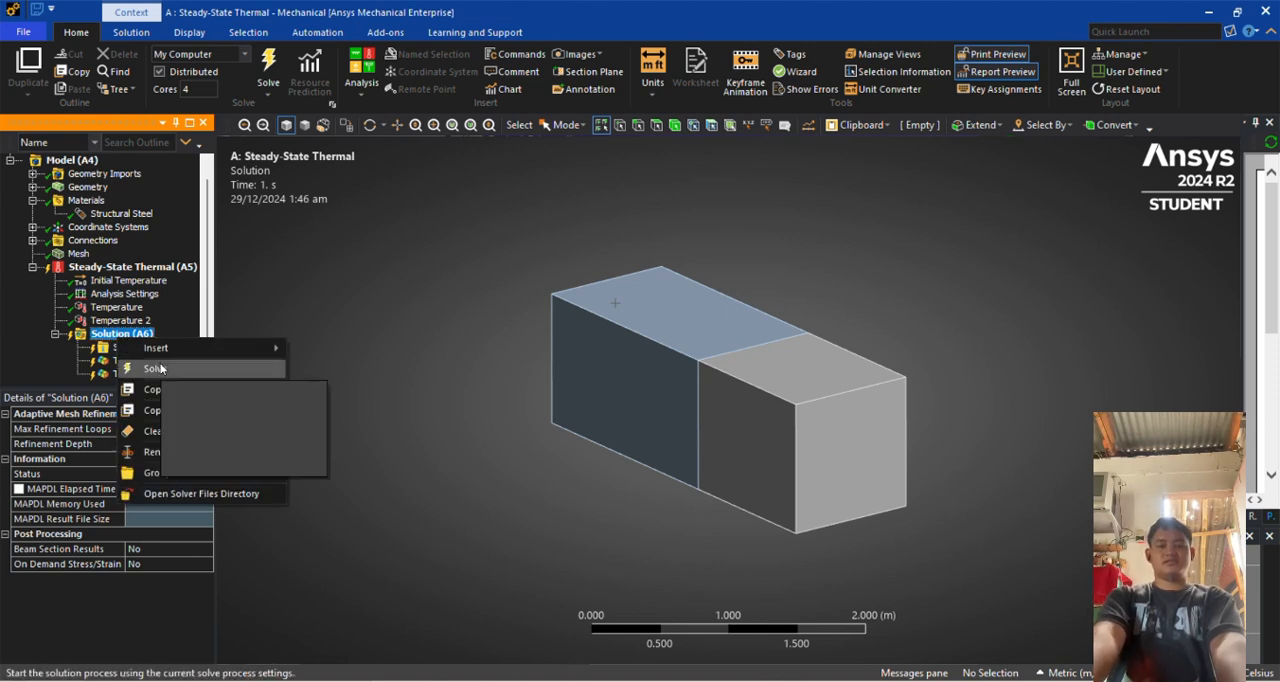
click(155, 368)
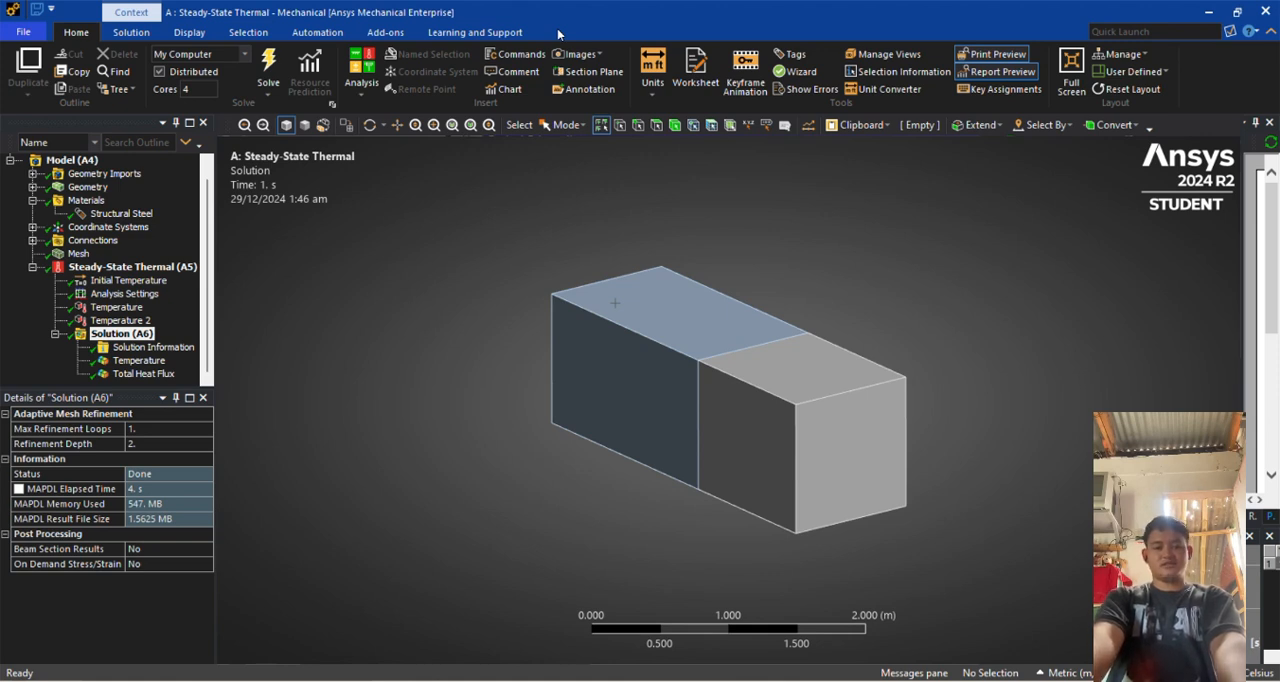
Display the solved Temperature and Total Heat Flux results and inspect the blocks from different angles
click(136, 361)
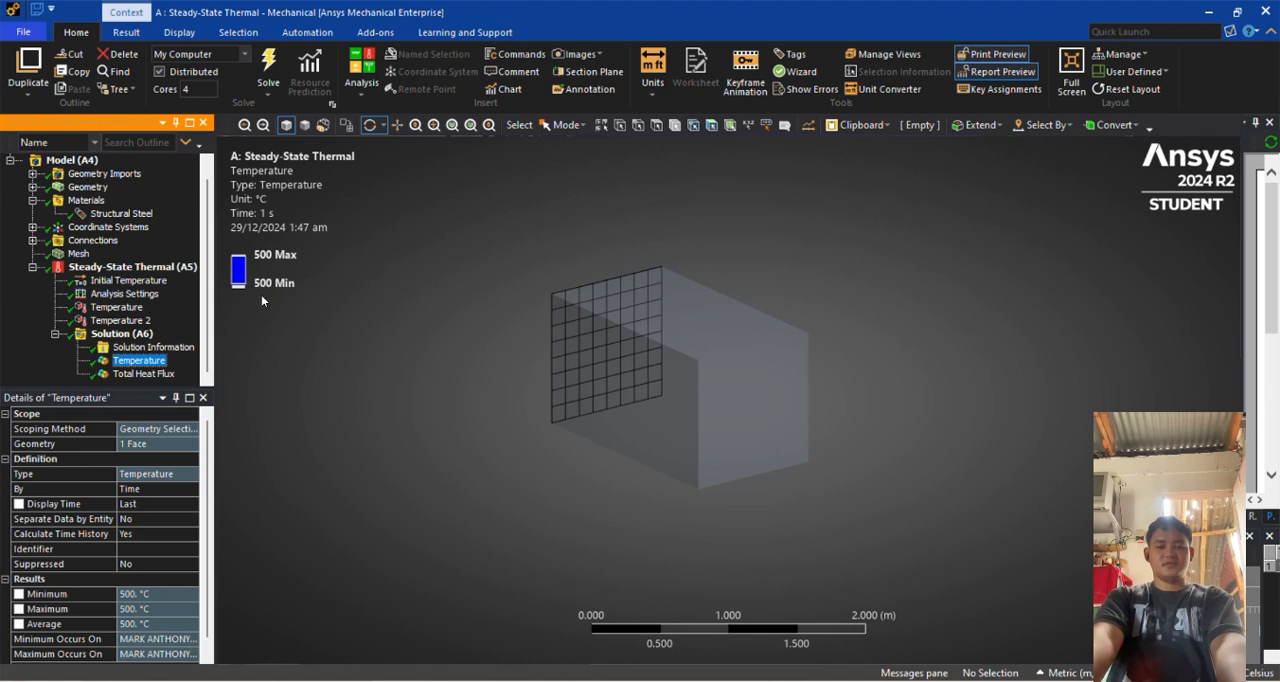
middle_drag(531, 371, 610, 423)
click(125, 374)
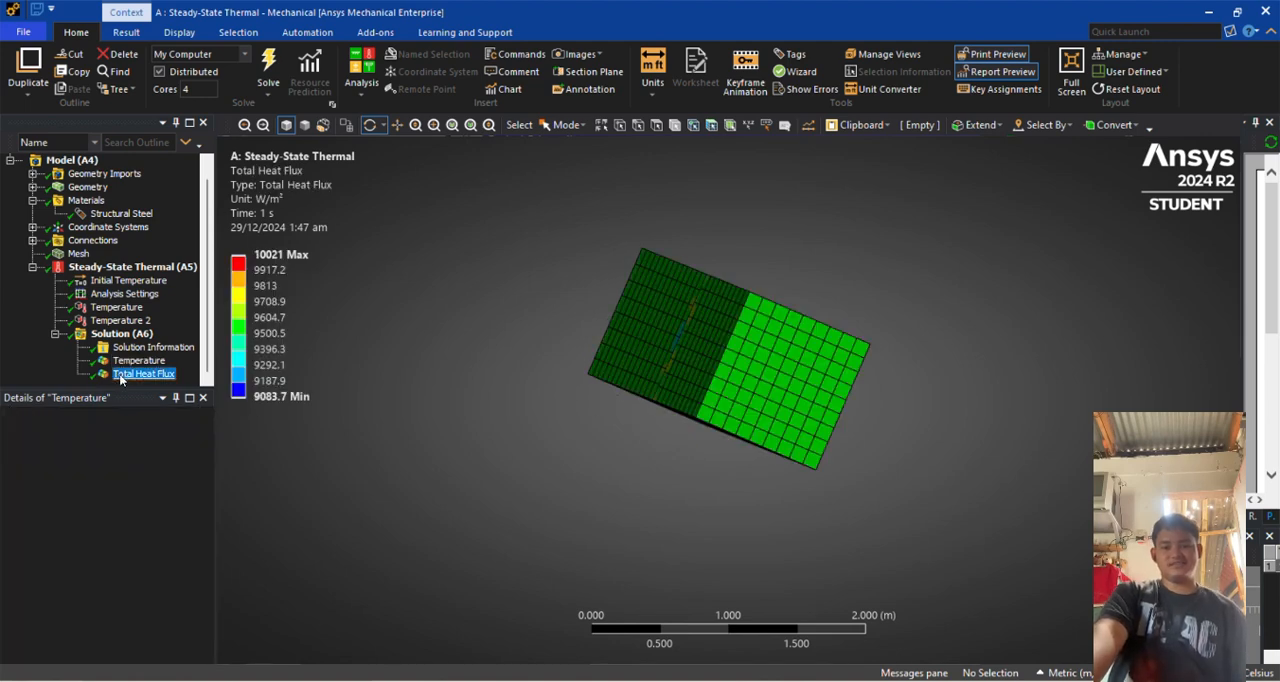
click(138, 360)
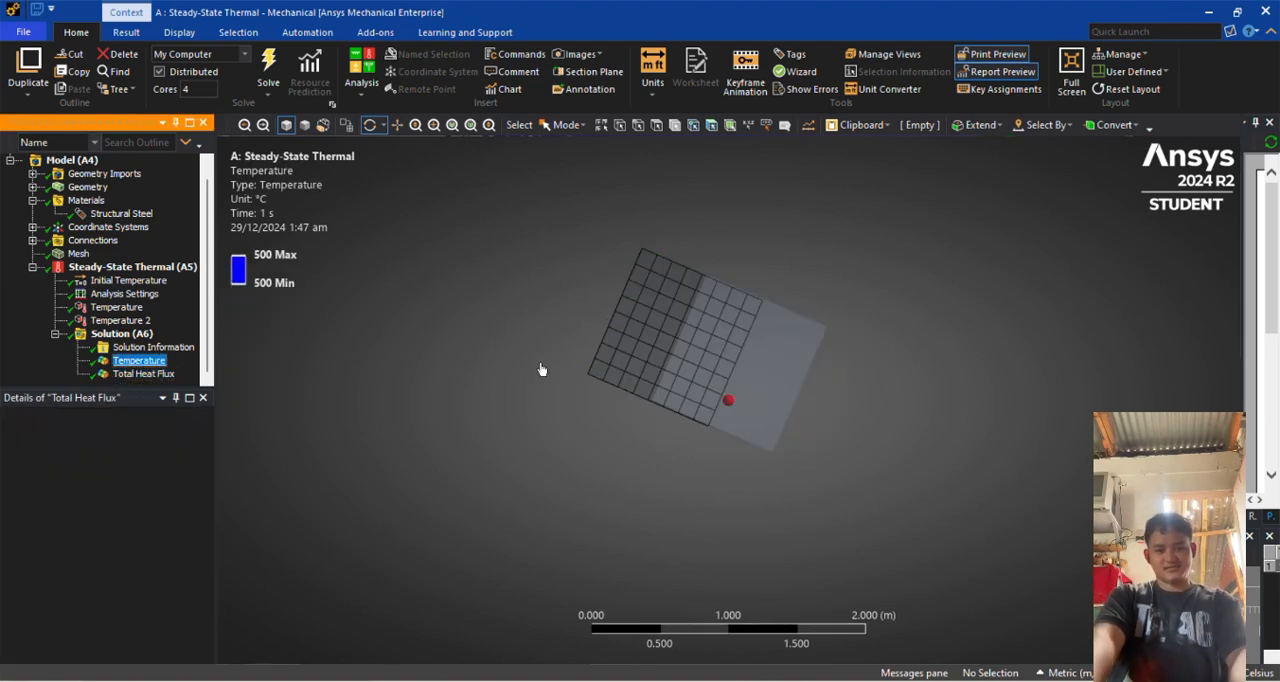
drag(610, 371, 794, 397)
drag(611, 404, 217, 402)
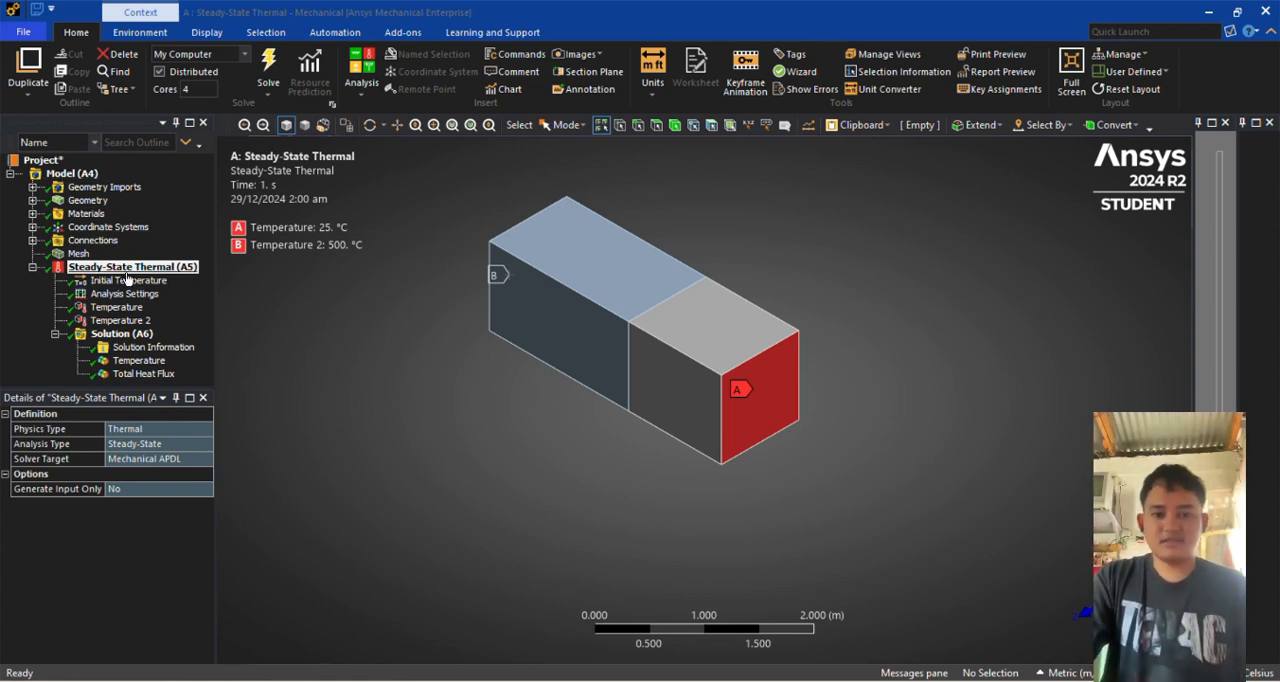
Compare the Temperature and Total Heat Flux contour plots across all bodies, ending on the Temperature plot
click(139, 361)
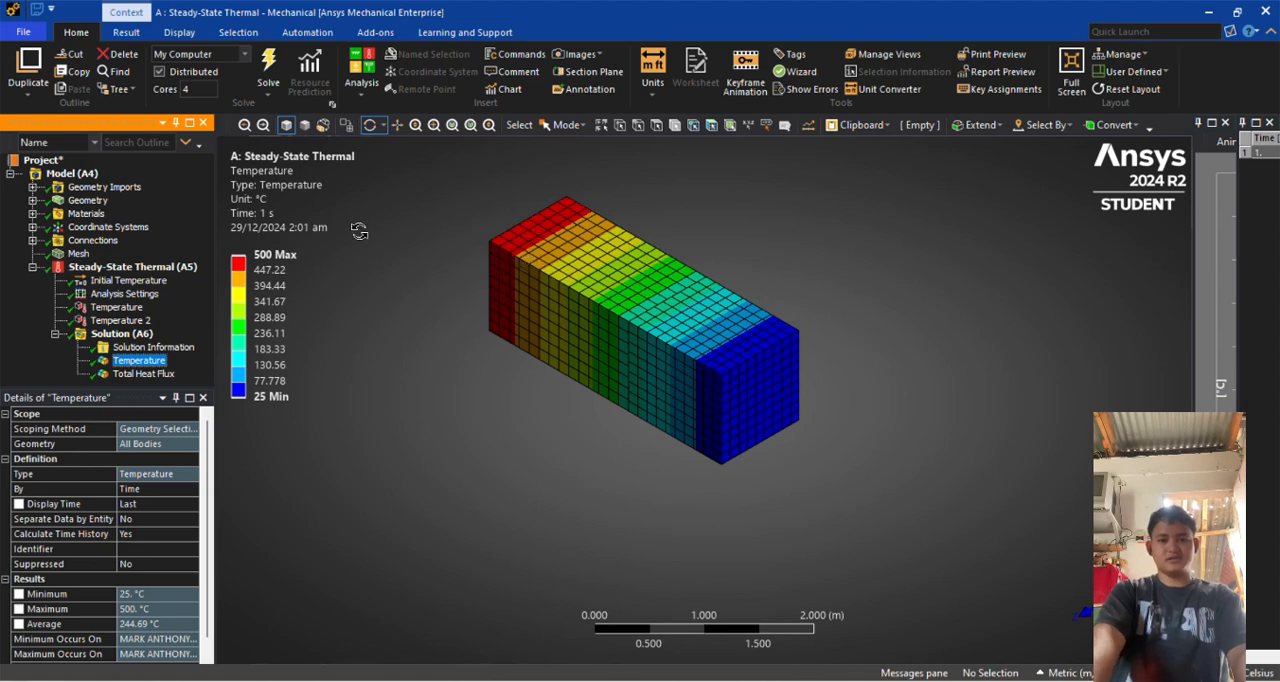
click(148, 376)
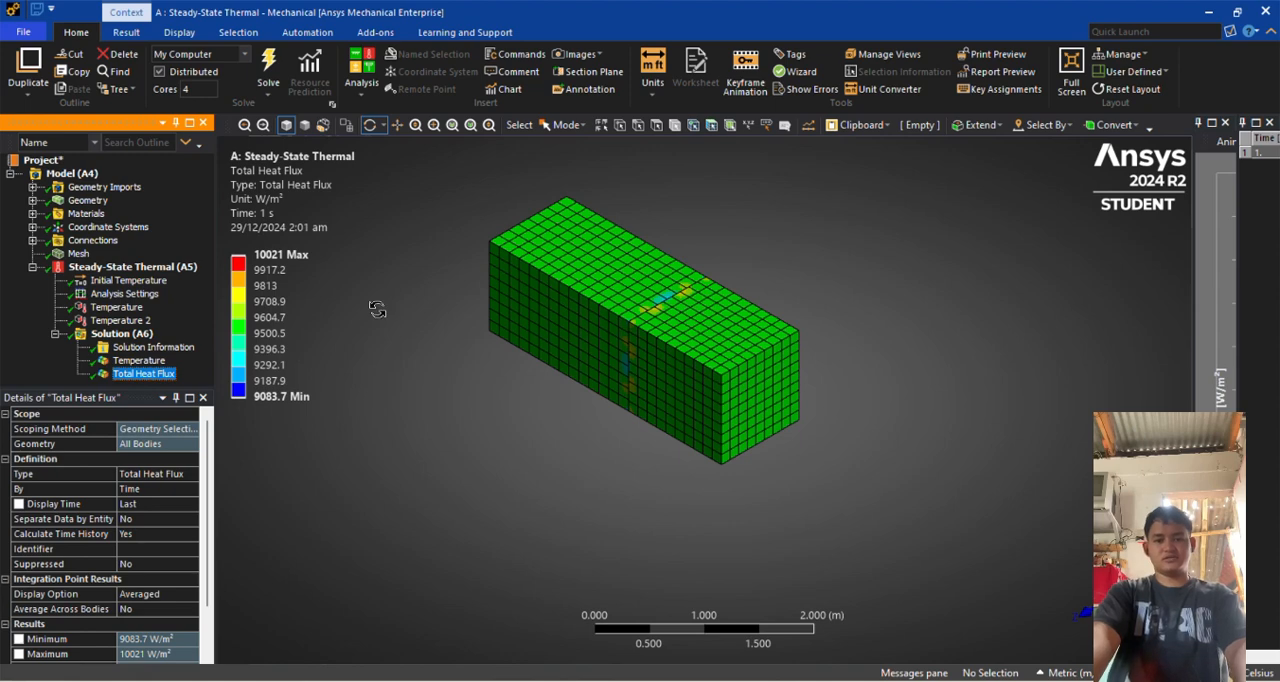
click(140, 361)
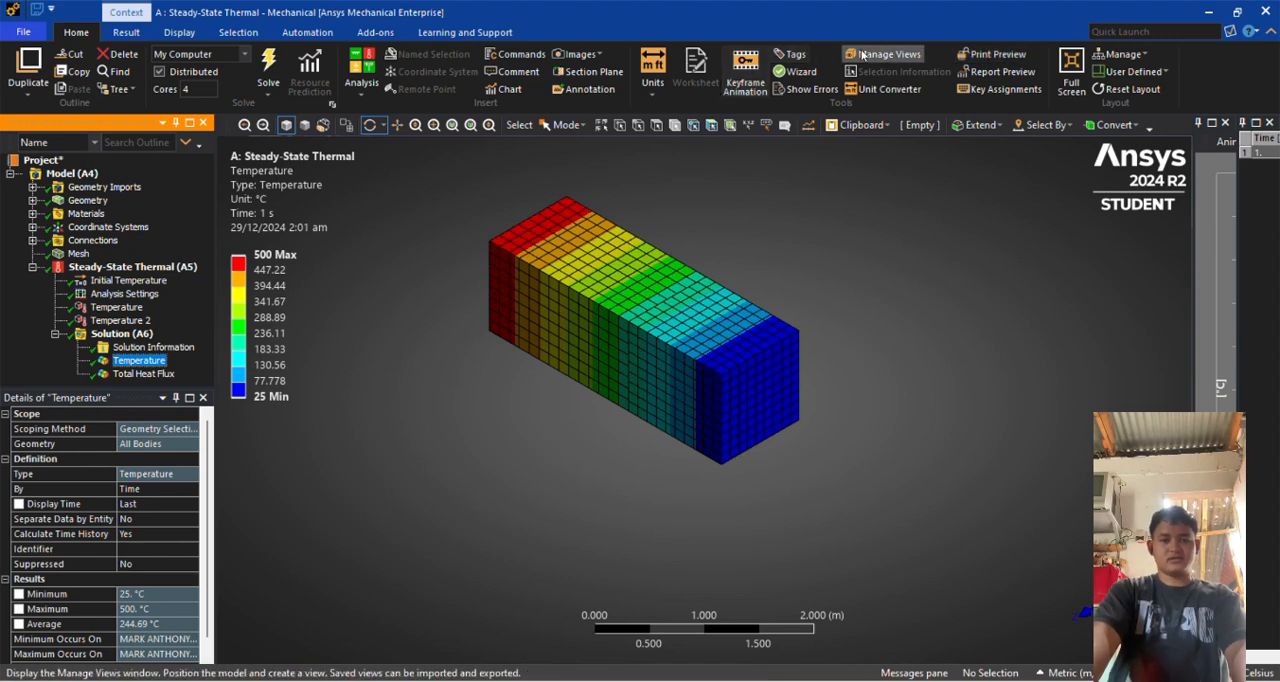
Generate a print preview of the Temperature result and widen the preview area to read the page
click(547, 28)
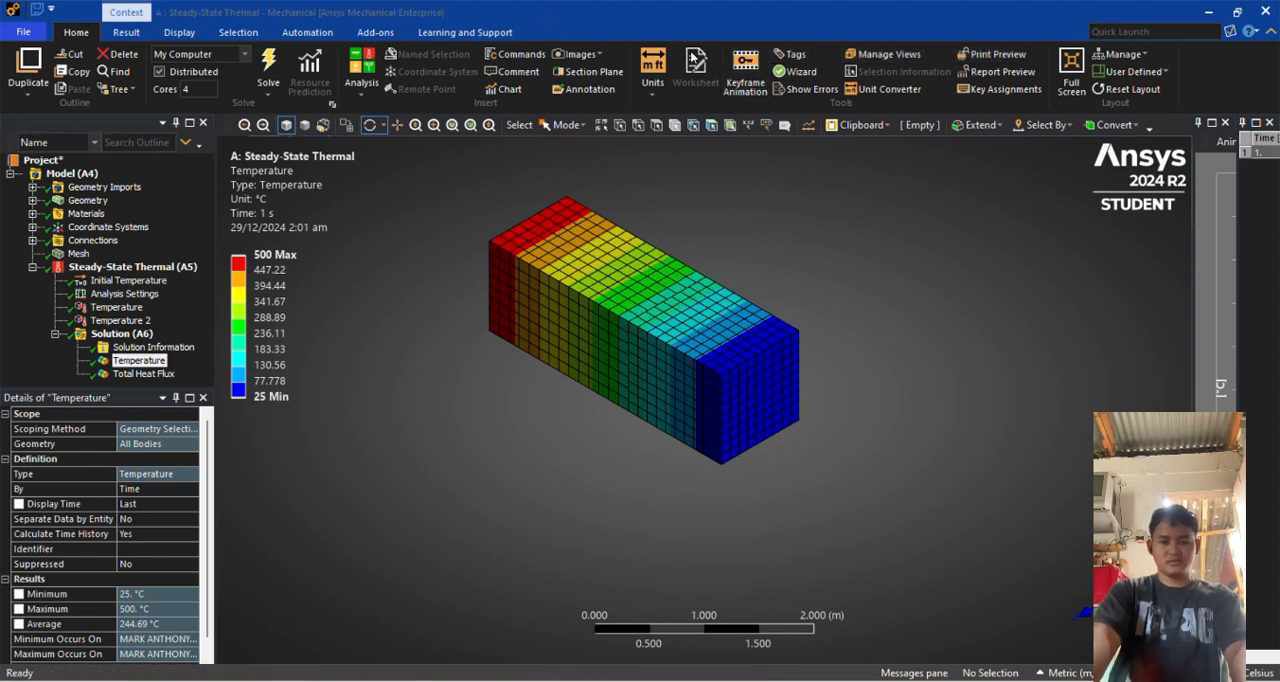
click(987, 55)
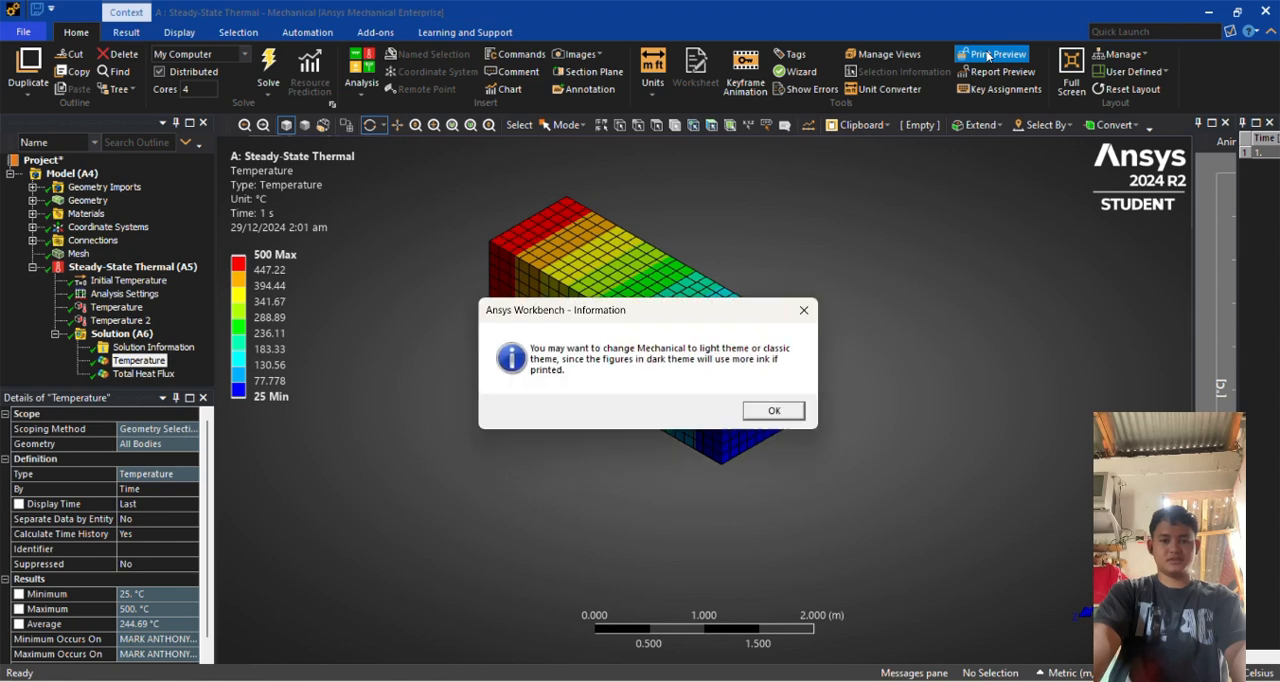
click(773, 410)
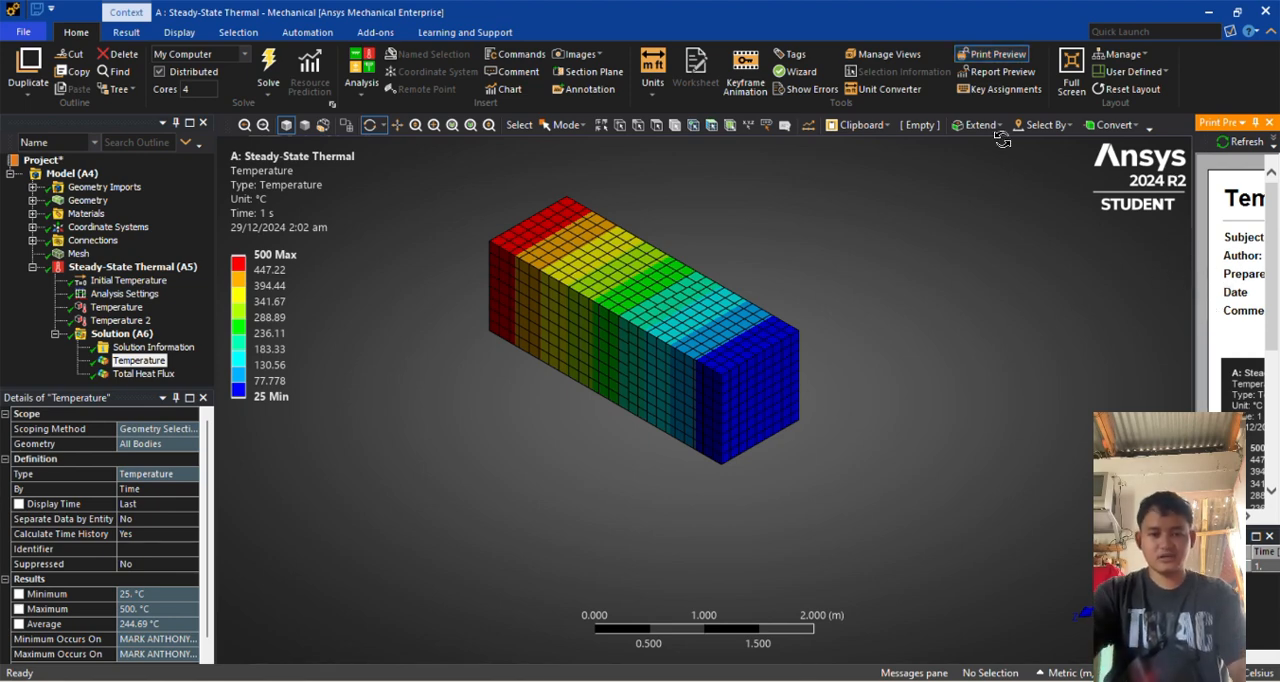
click(550, 35)
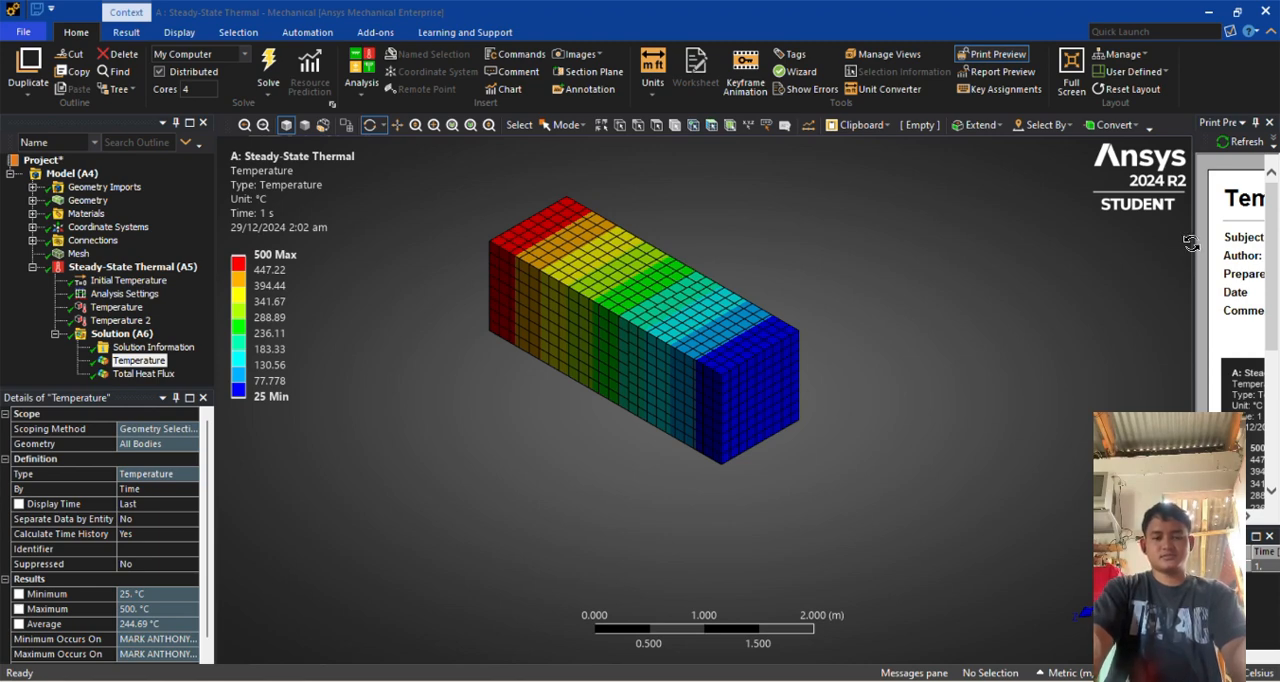
drag(1193, 245, 740, 259)
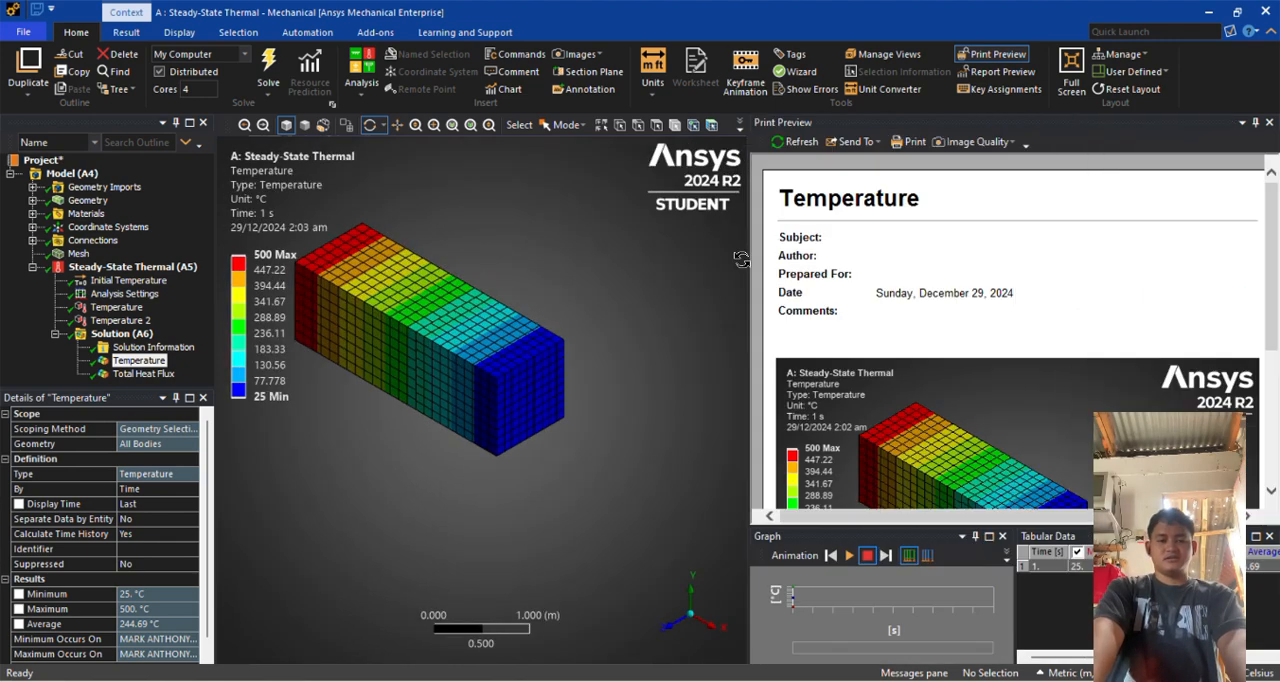
scroll(965, 410, down, 2)
scroll(960, 380, up, 2)
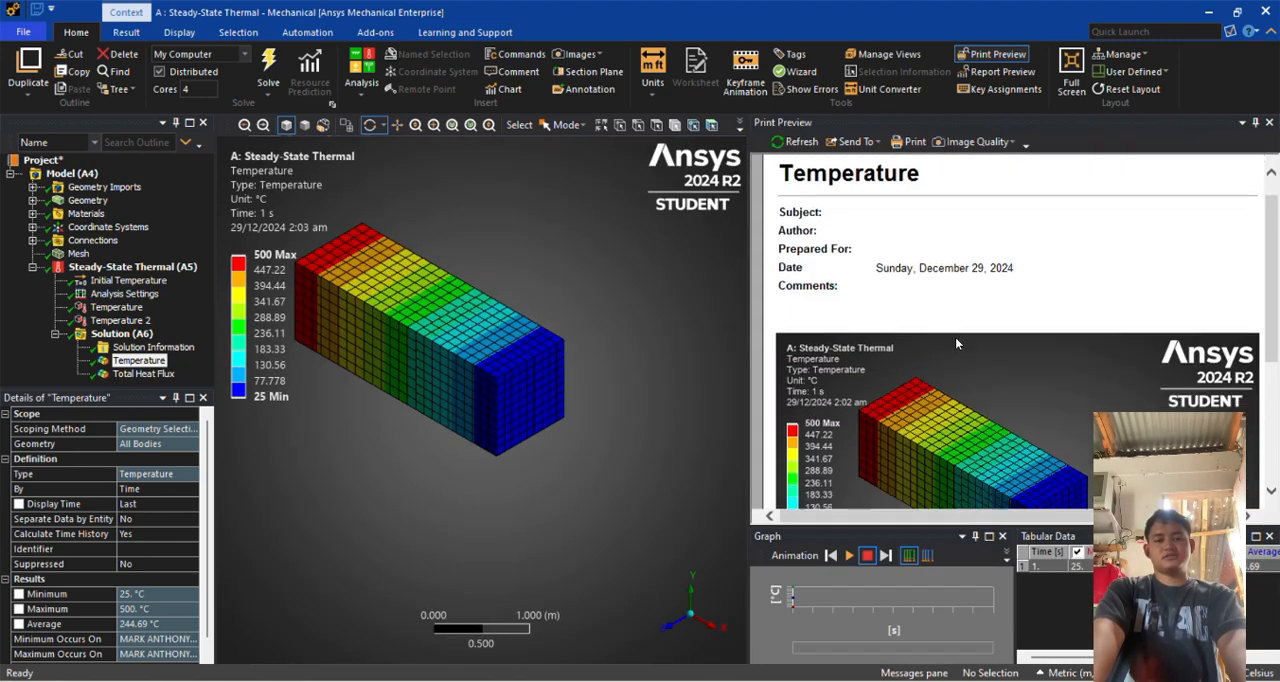
scroll(955, 340, down, 5)
scroll(950, 330, up, 5)
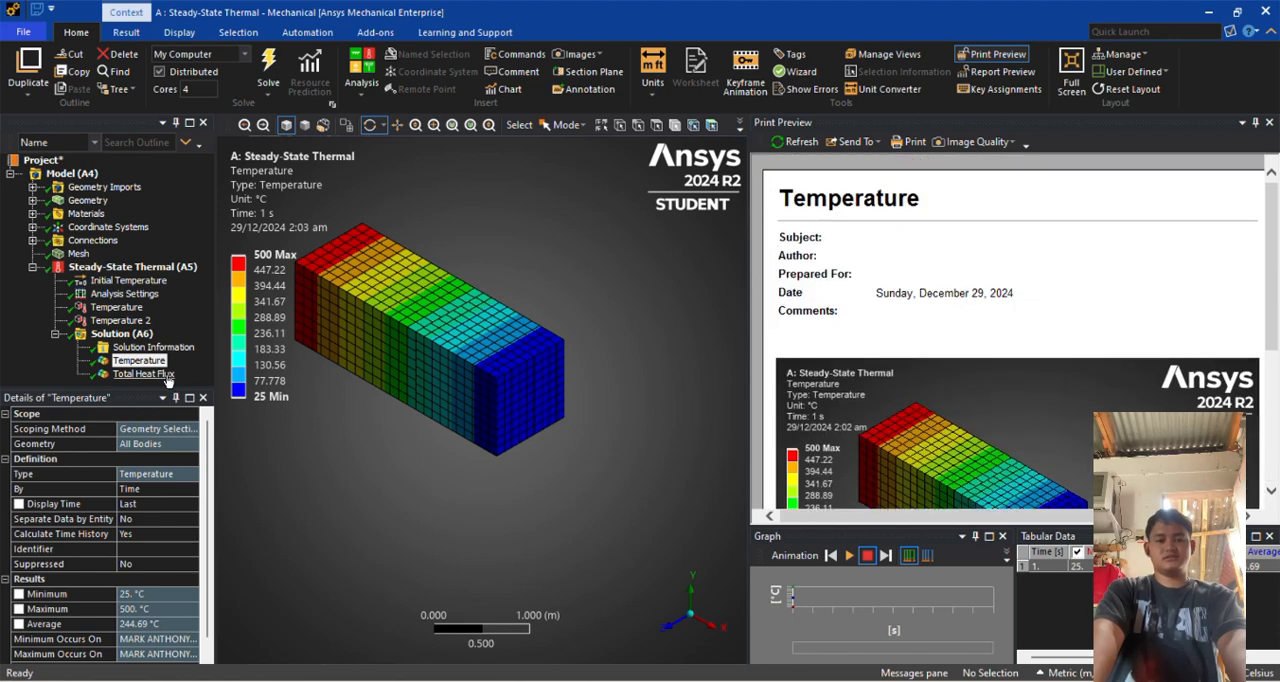
Review the print preview page of the Total Heat Flux result
click(150, 375)
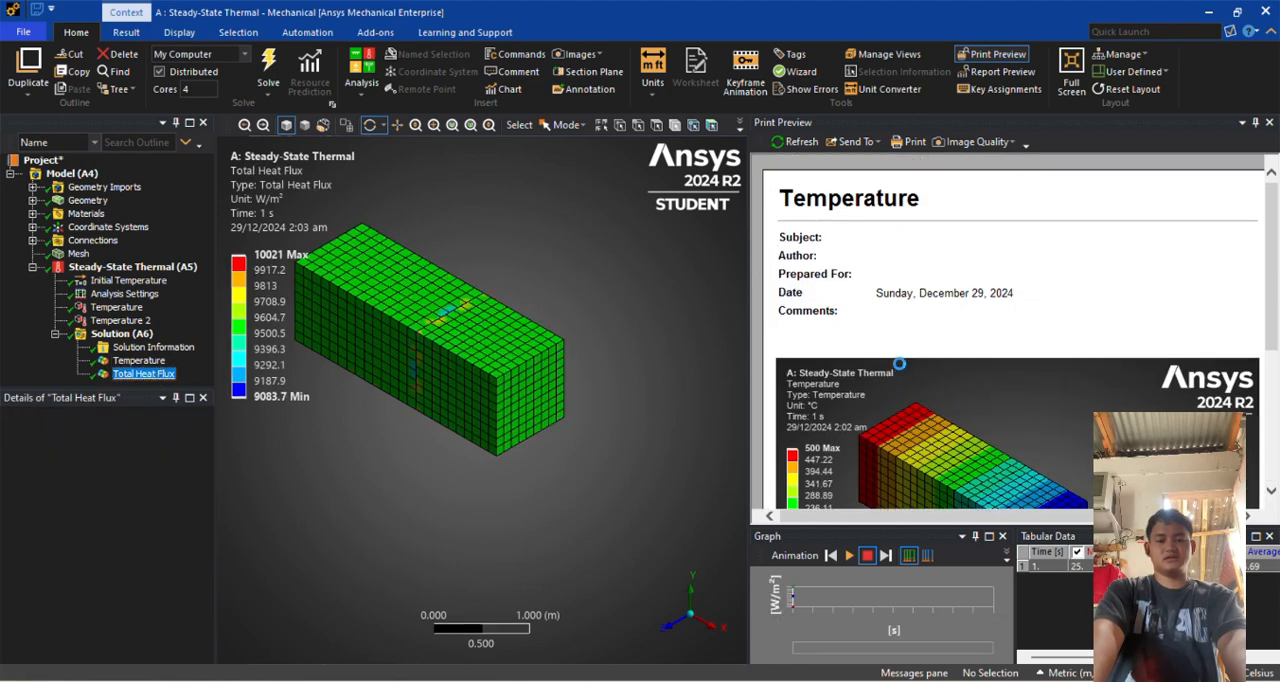
scroll(858, 308, down, 3)
scroll(860, 308, up, 3)
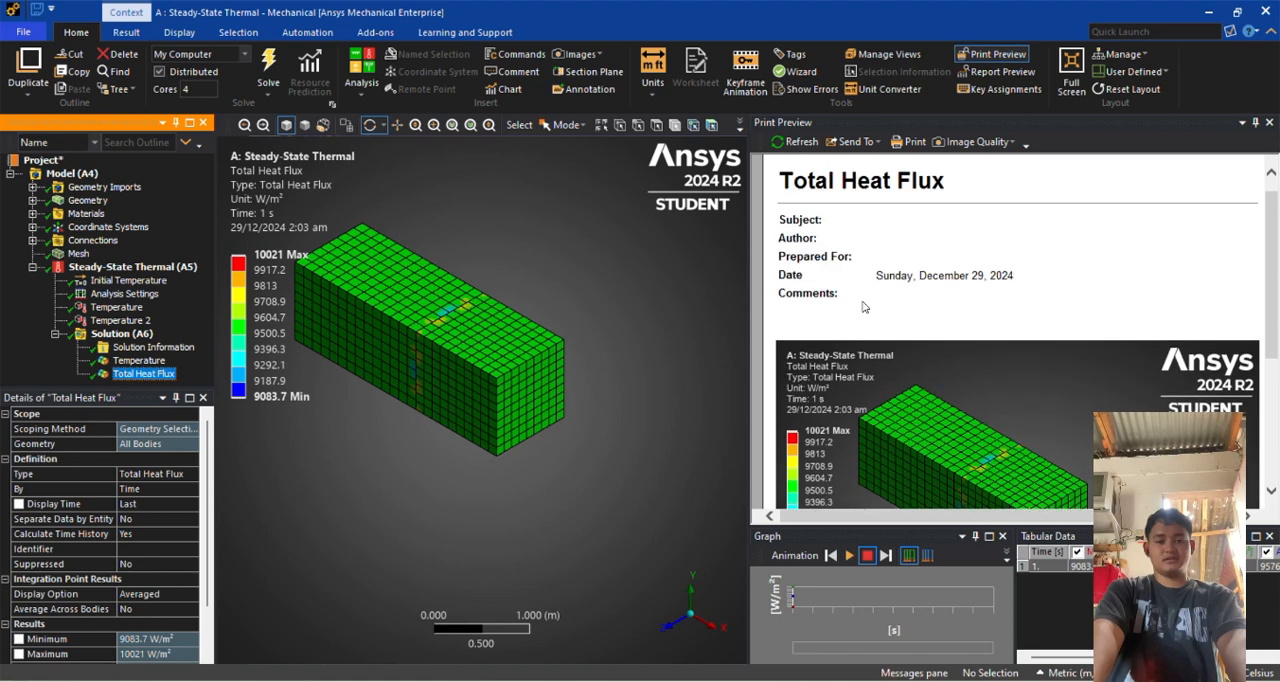
scroll(864, 309, down, 3)
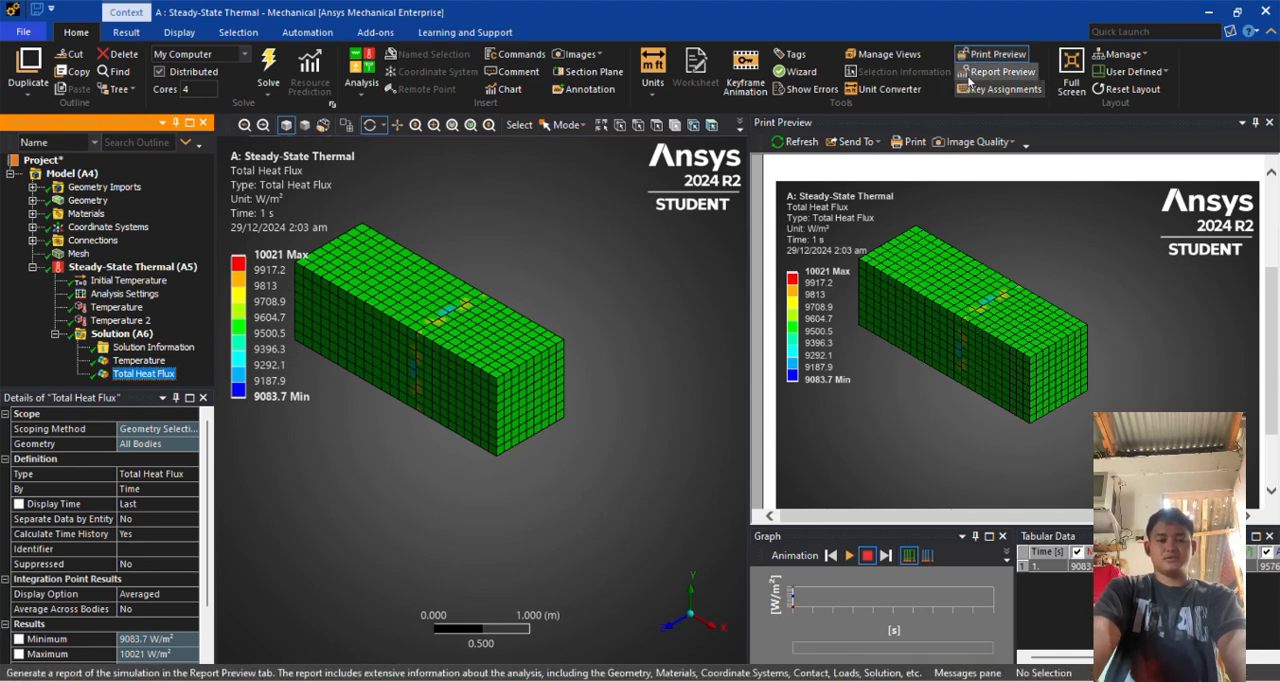
Generate the full simulation report preview and review its project summary, units, model and coordinate system tables
click(1000, 72)
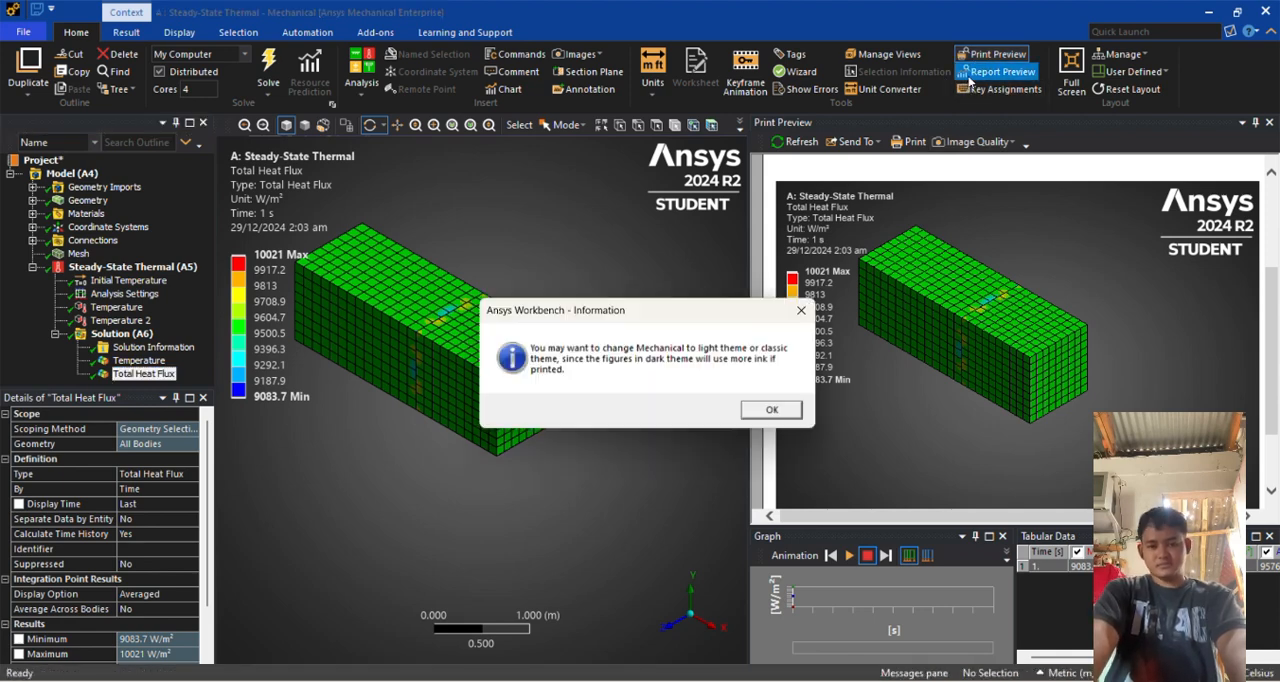
click(770, 410)
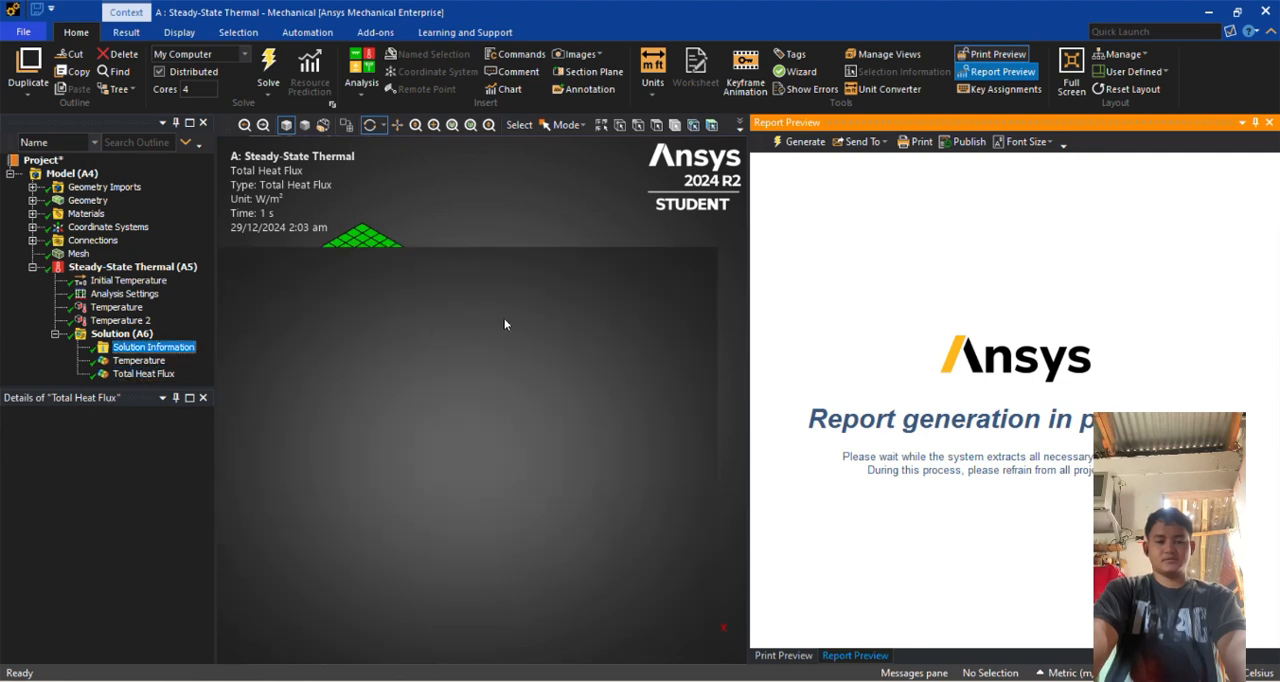
scroll(1020, 331, down, 10)
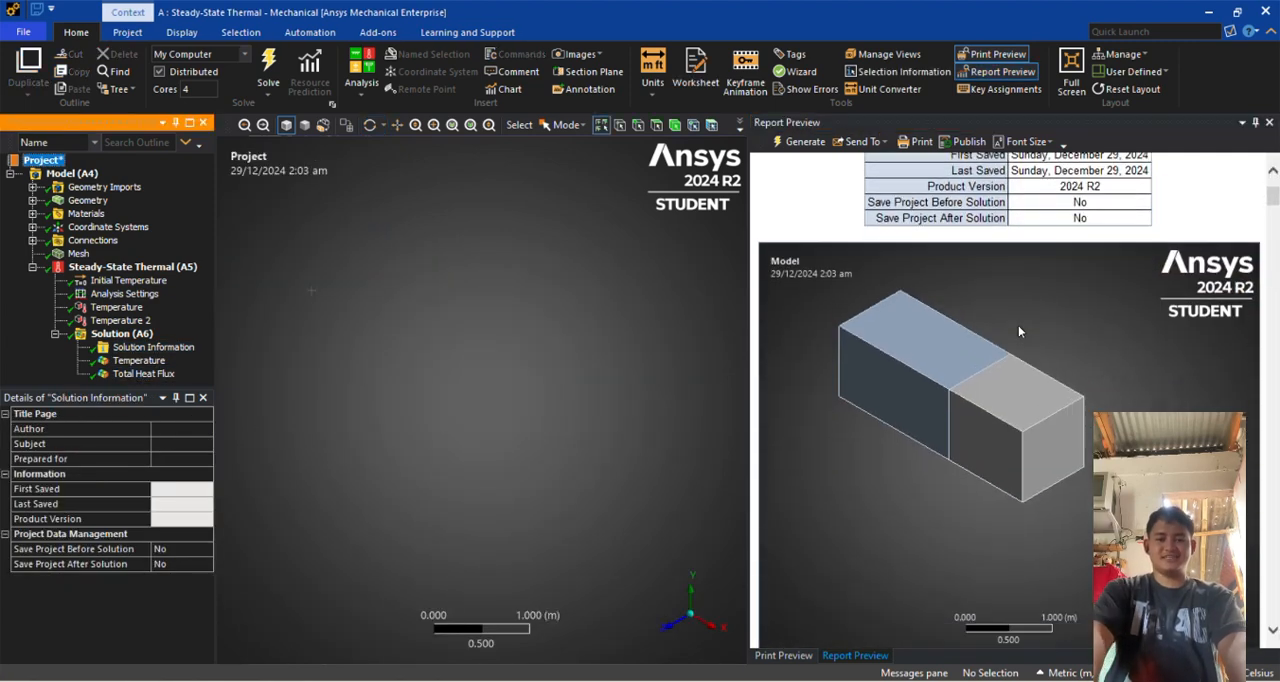
scroll(1020, 331, up, 10)
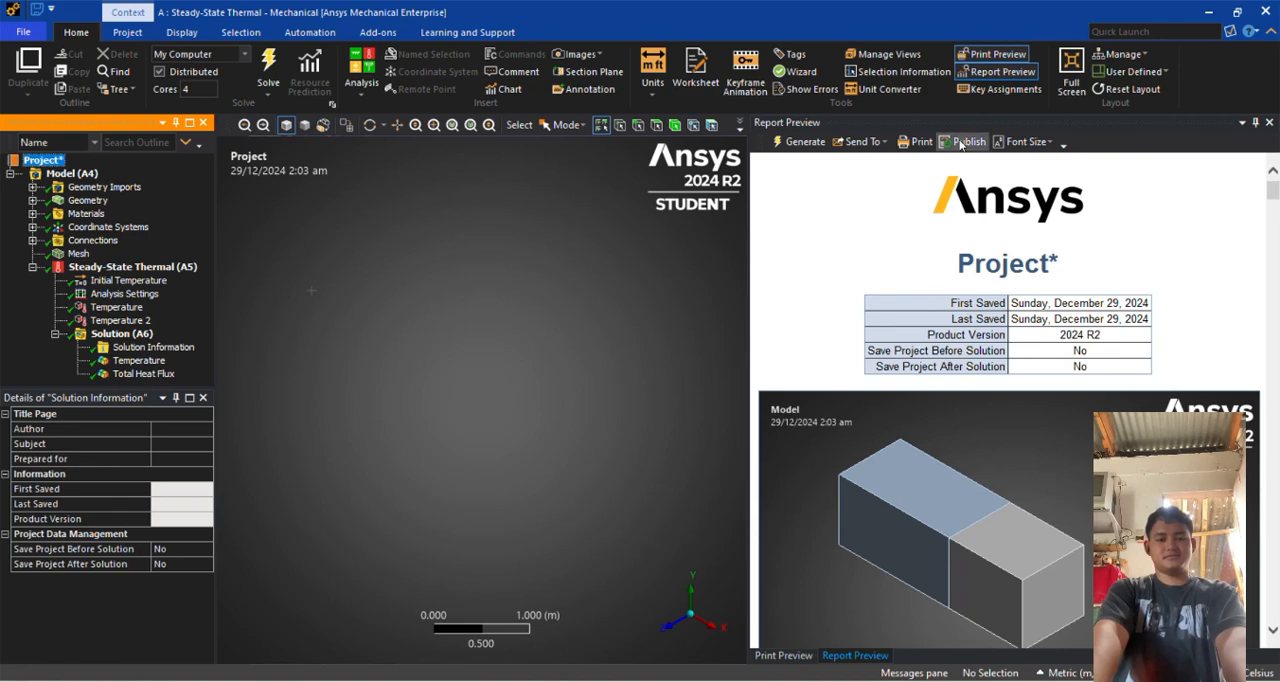
scroll(1056, 370, down, 20)
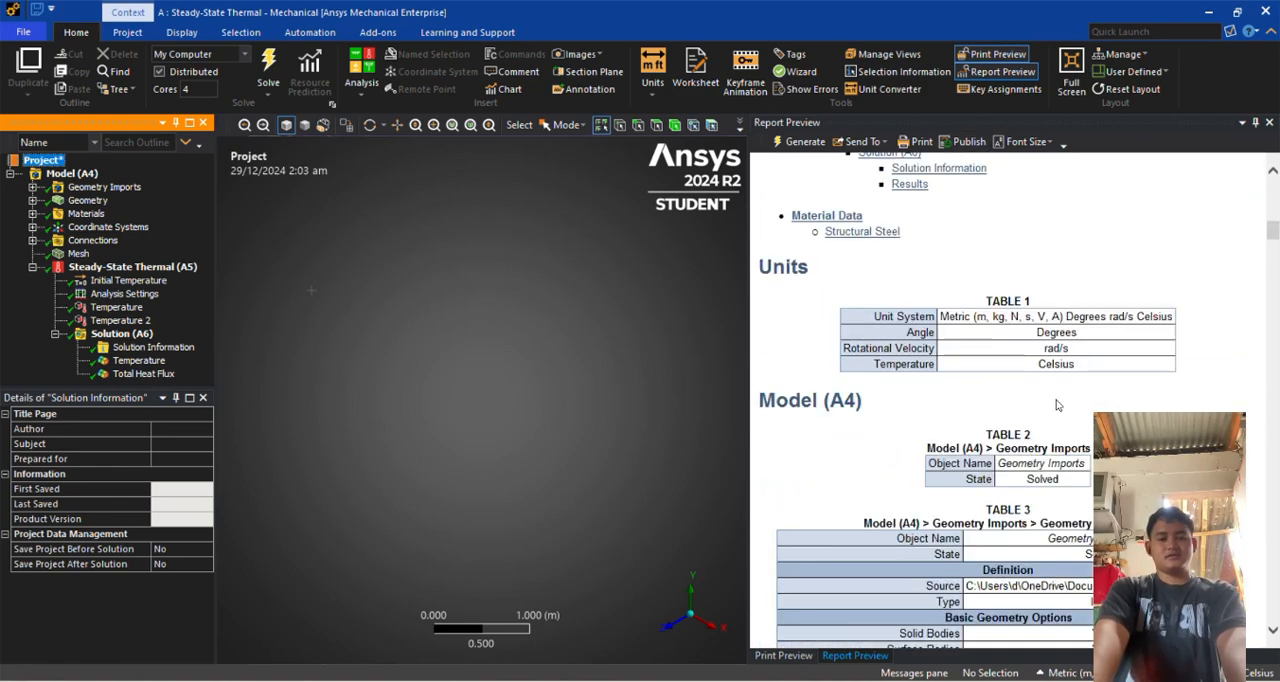
scroll(1056, 405, down, 5)
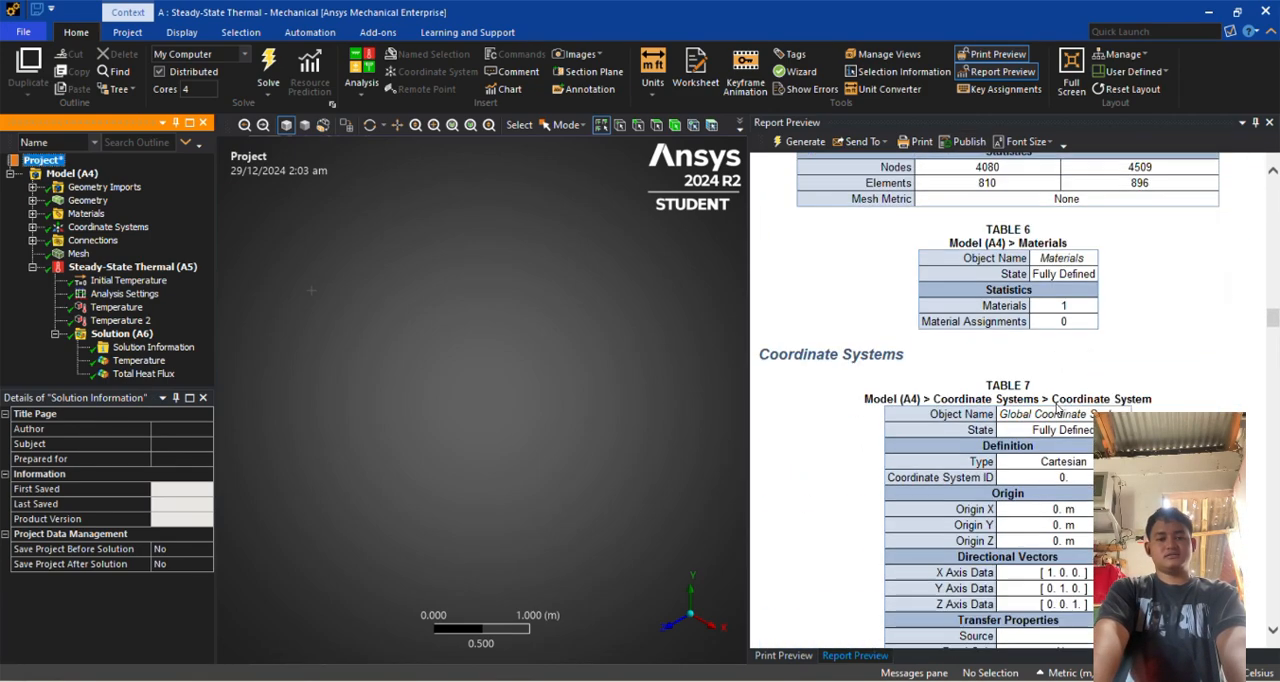
scroll(1055, 390, up, 6)
scroll(1050, 382, up, 15)
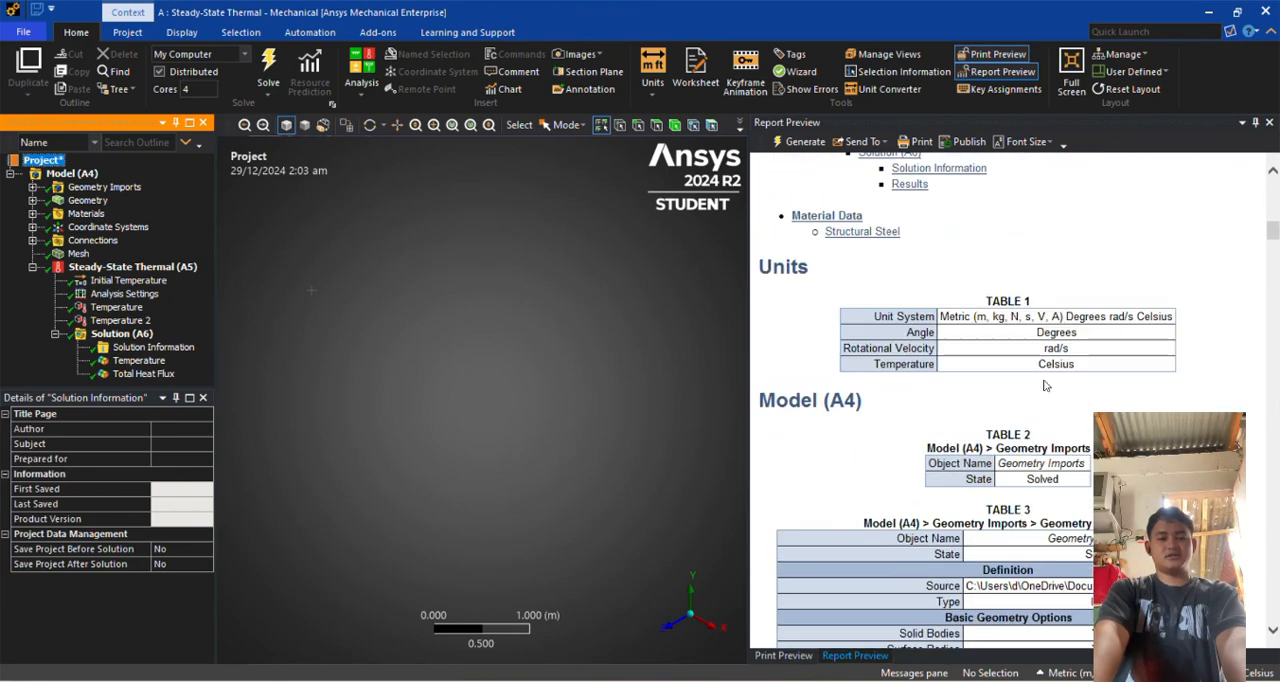